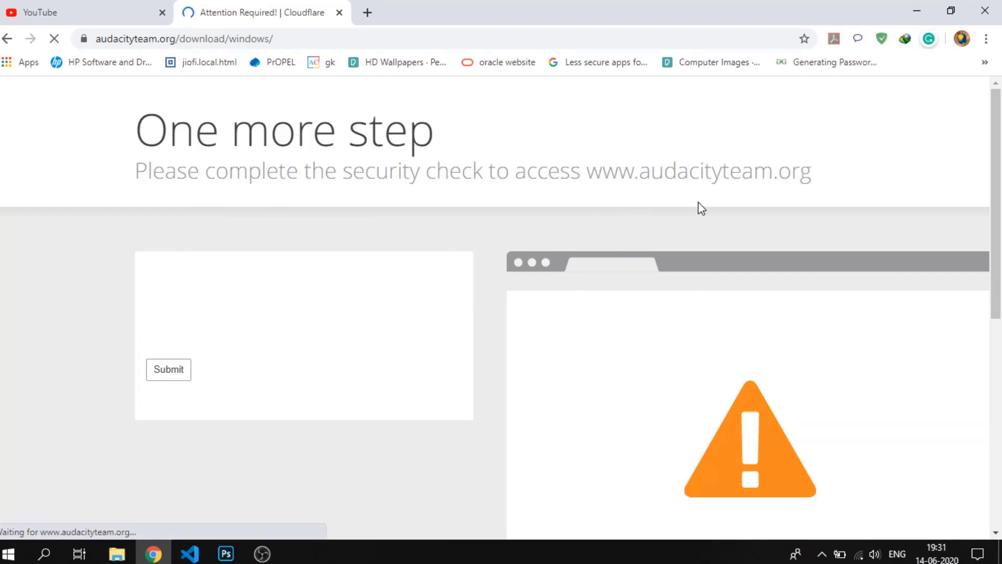
# Start the hCaptcha human check, mark the truck images in the first set, and continue to the second set
pyautogui.scroll(-6, 701, 207)
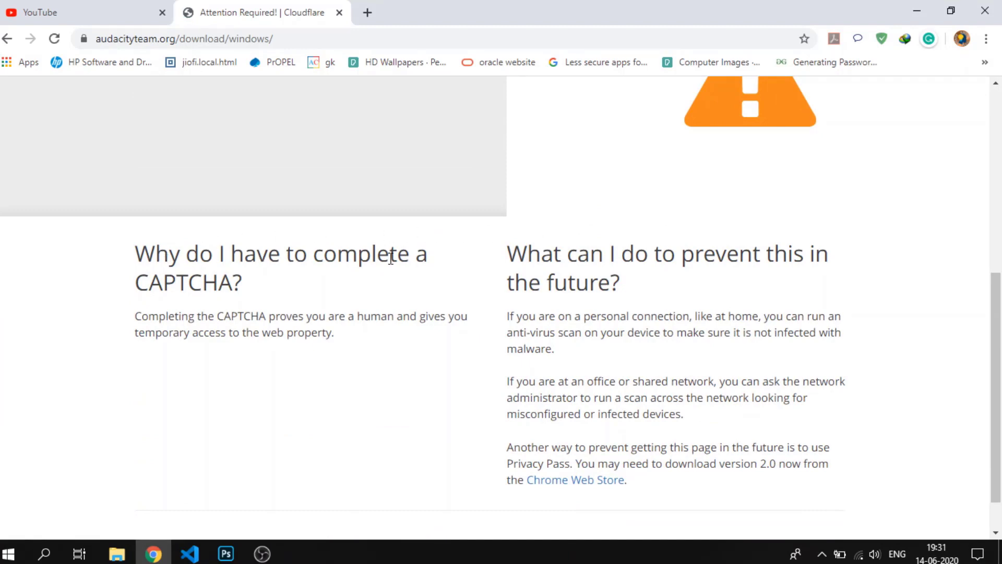
pyautogui.scroll(5, 392, 254)
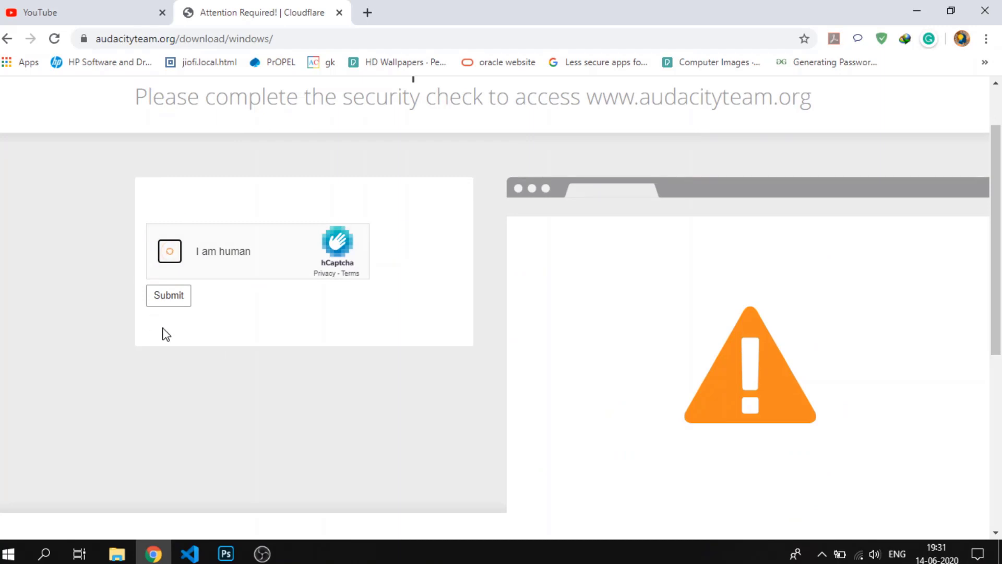
pyautogui.scroll(2, 166, 335)
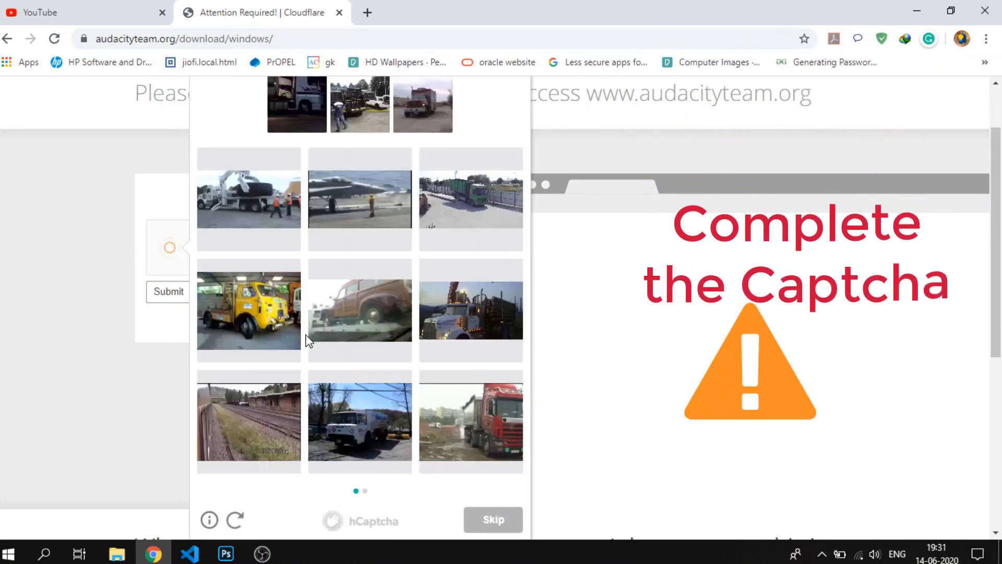
pyautogui.scroll(2, 309, 340)
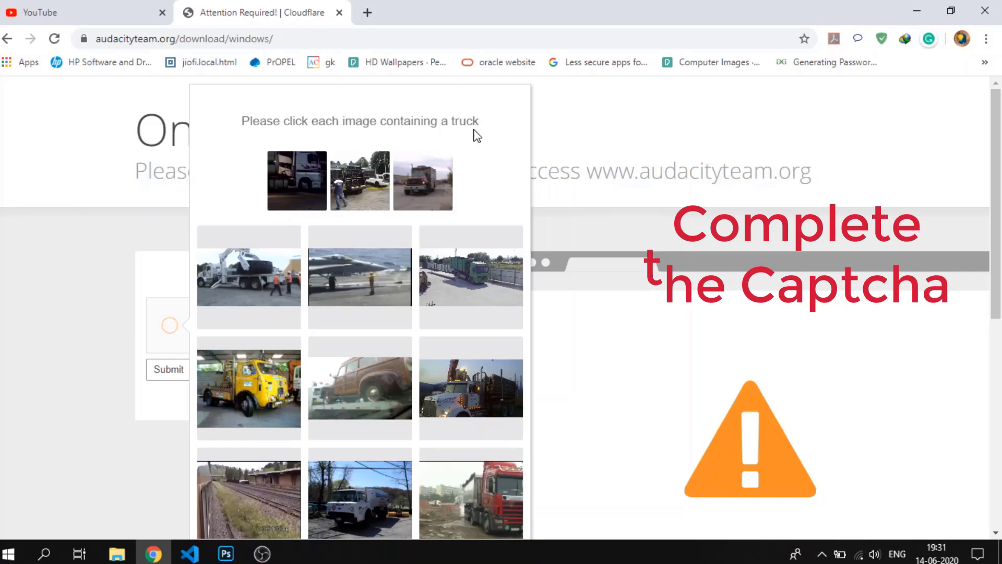
pyautogui.click(262, 270)
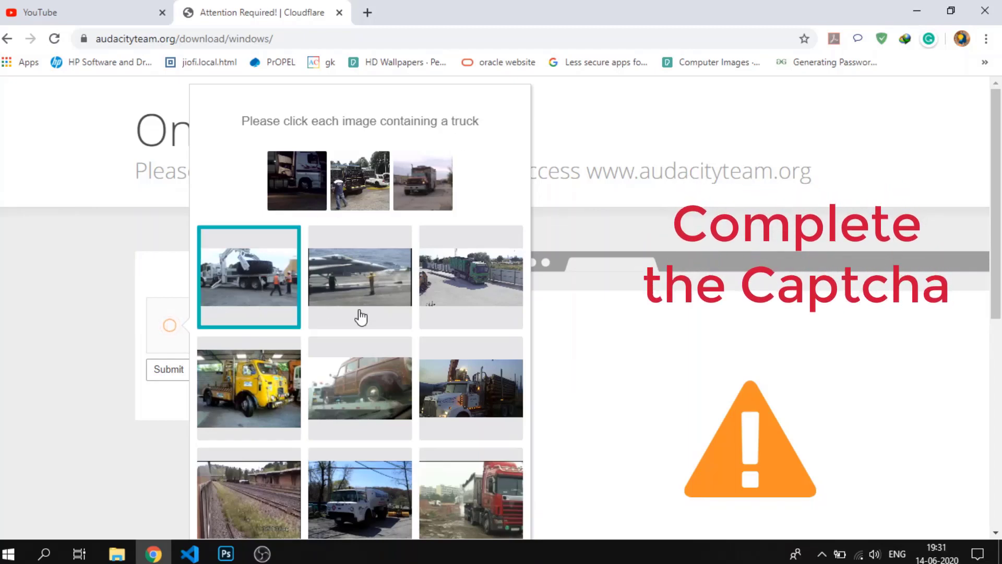
pyautogui.click(432, 282)
pyautogui.click(255, 386)
pyautogui.click(360, 388)
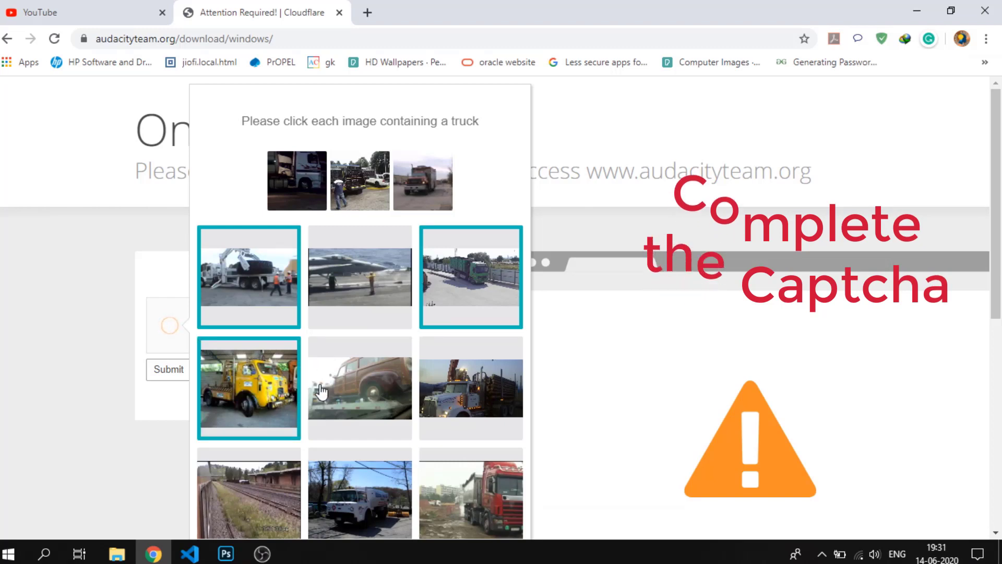
pyautogui.click(507, 410)
pyautogui.click(379, 506)
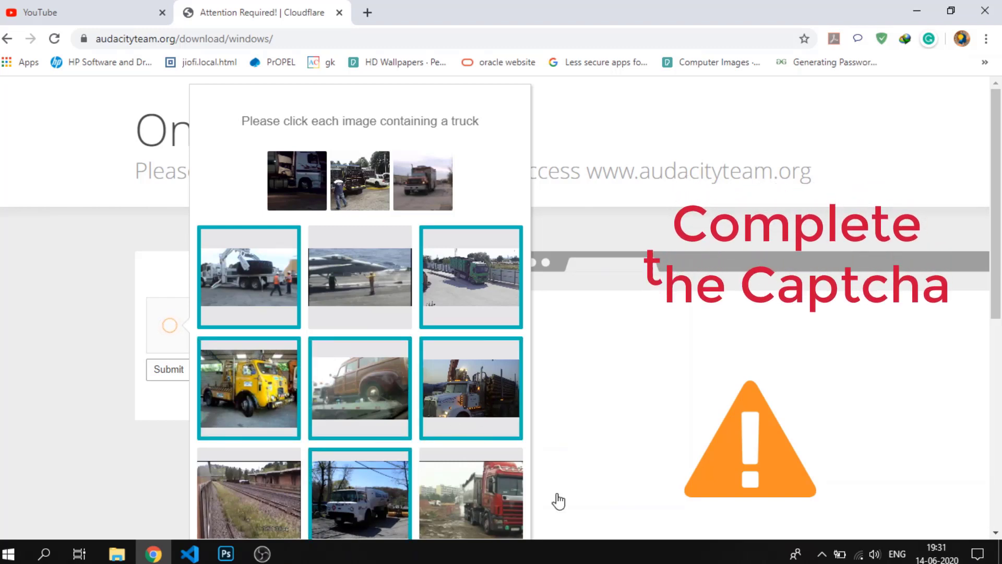
pyautogui.click(449, 472)
pyautogui.scroll(-4, 435, 391)
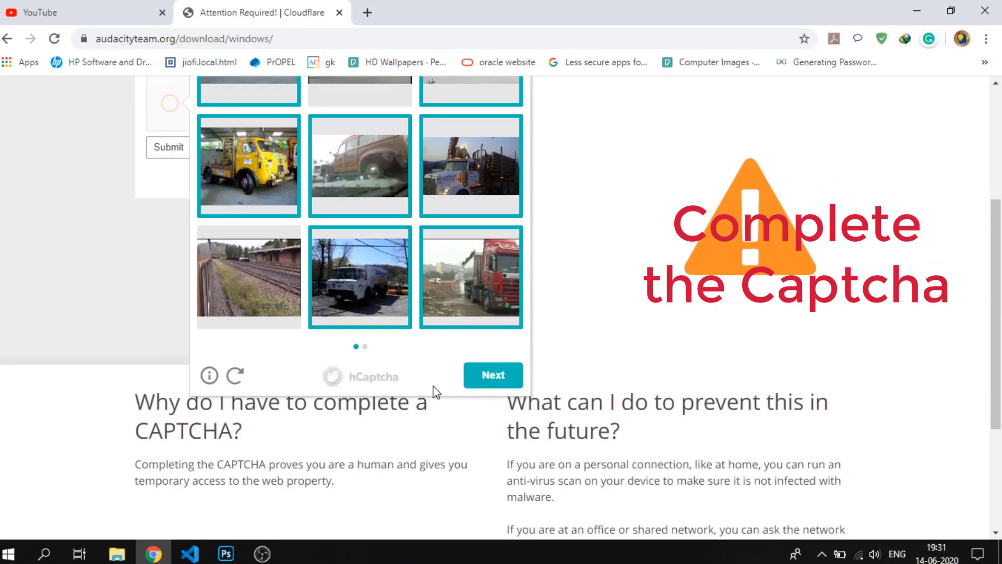
pyautogui.click(474, 383)
# Mark the truck images in the second hCaptcha set and submit the check to access the Audacity Windows download page
pyautogui.scroll(1, 474, 382)
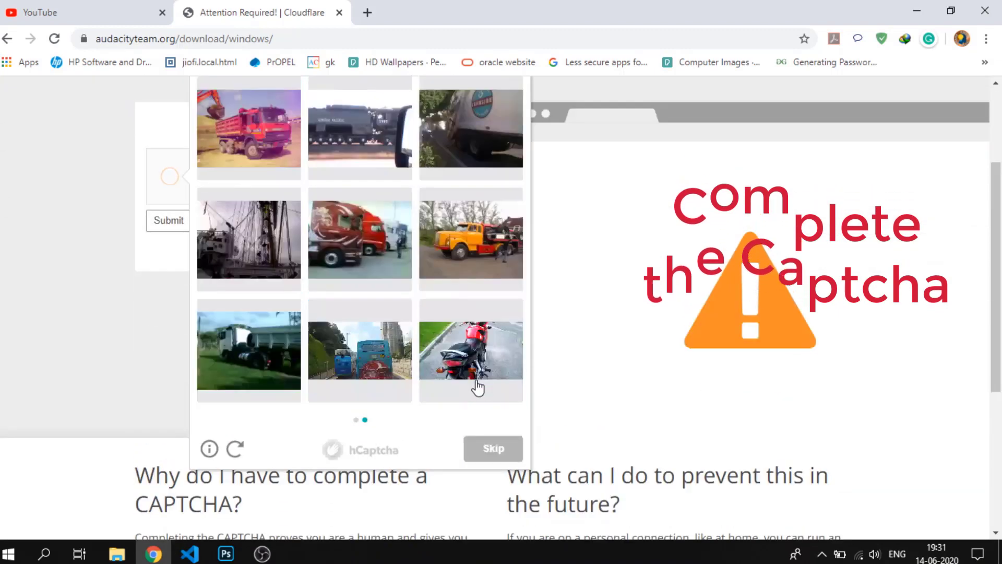
pyautogui.click(379, 268)
pyautogui.click(456, 273)
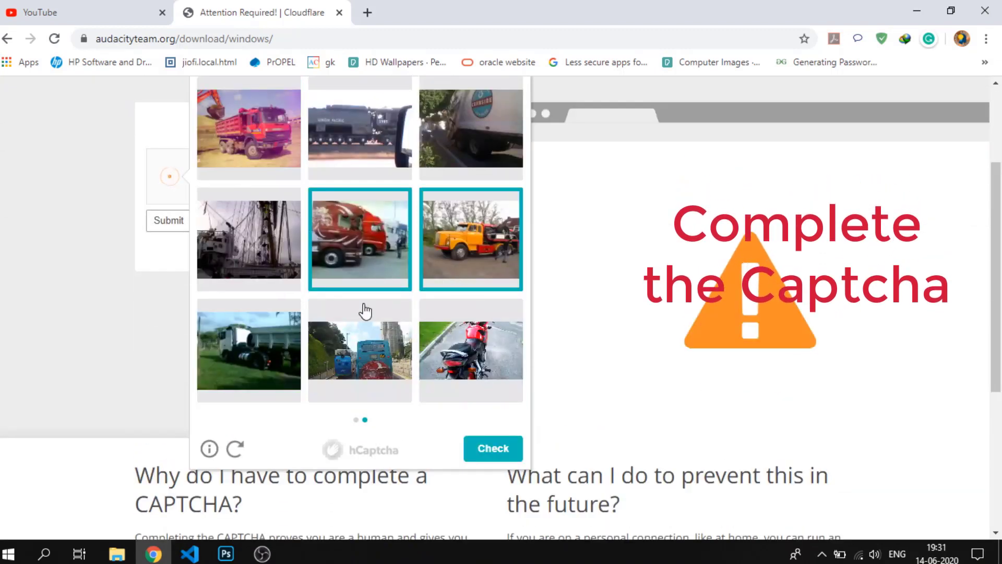
pyautogui.click(275, 350)
pyautogui.click(335, 352)
pyautogui.click(470, 141)
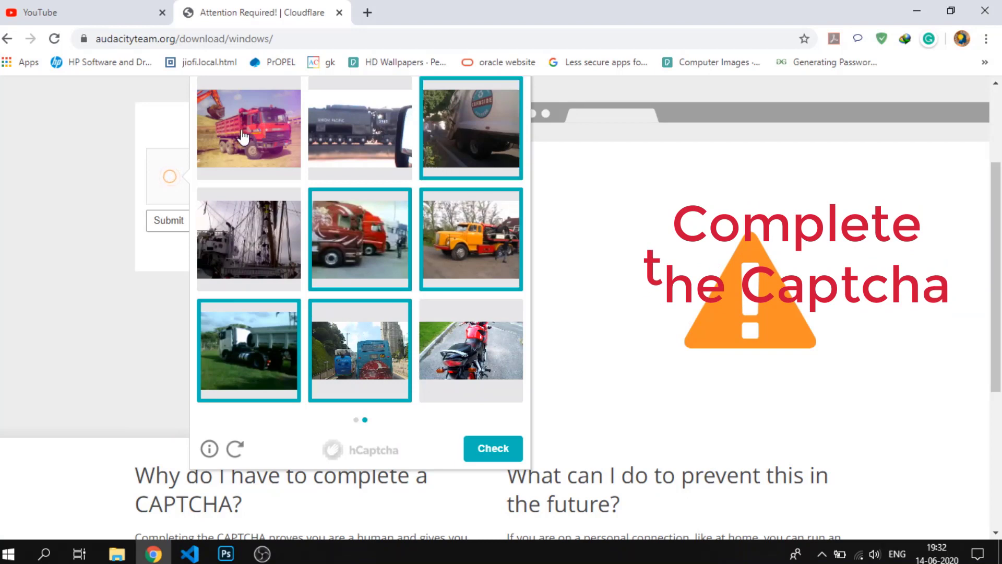
pyautogui.click(248, 130)
pyautogui.scroll(1, 249, 131)
pyautogui.click(334, 227)
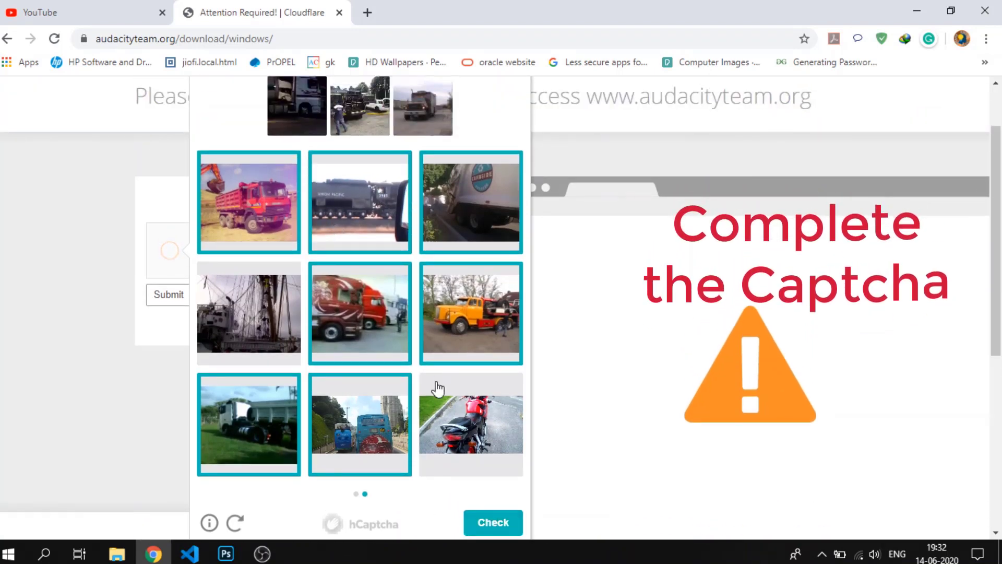
pyautogui.click(493, 522)
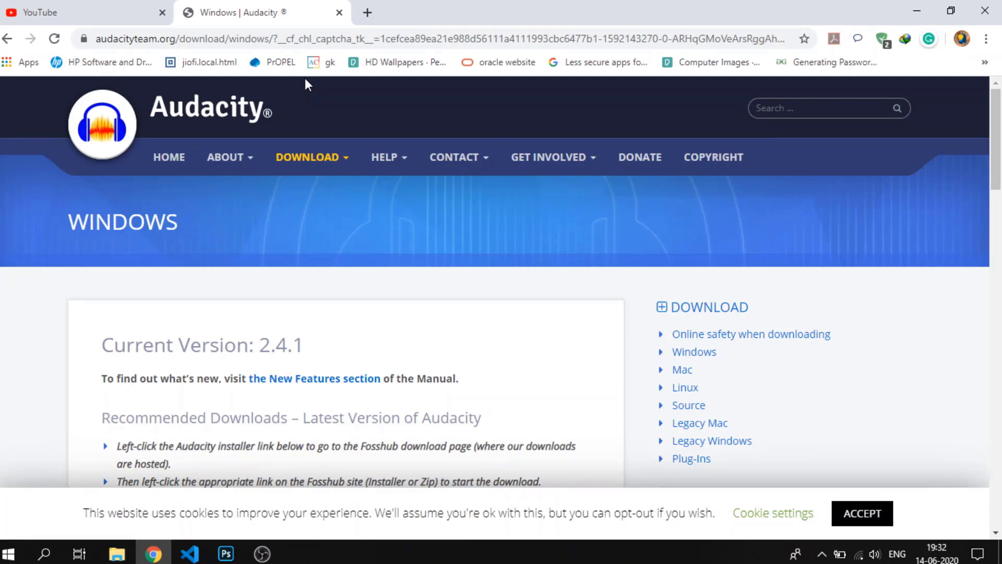
# Examine the Windows download page's machine requirements table, covering recommended and minimum RAM/processor speed and the supported Windows version
pyautogui.scroll(-3, 463, 416)
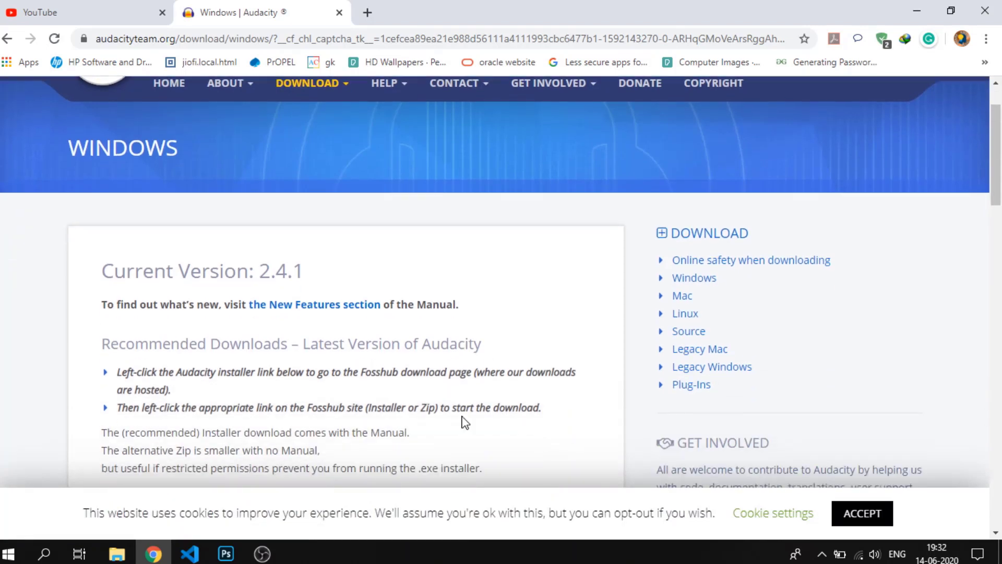
pyautogui.scroll(-3, 351, 261)
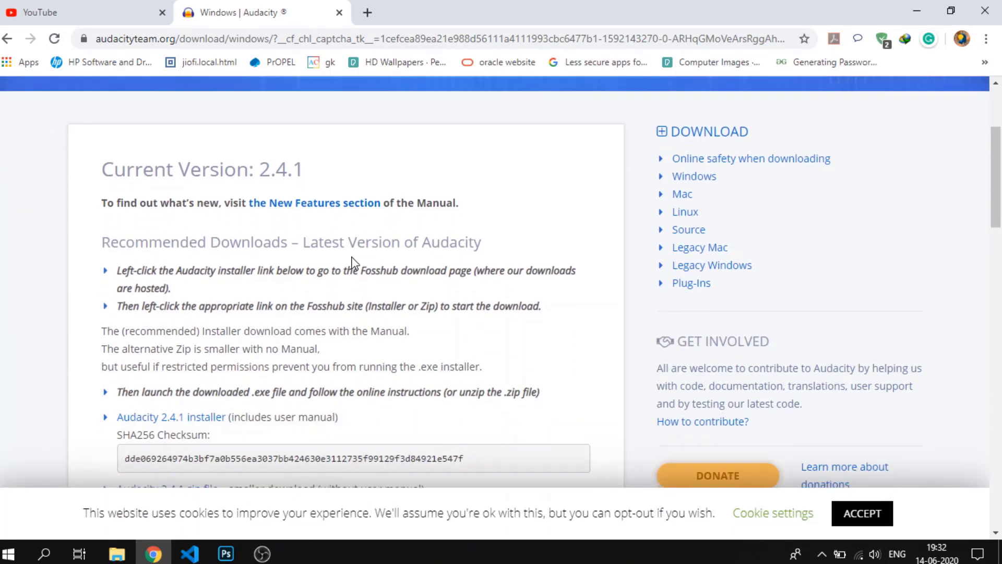
pyautogui.scroll(-6, 357, 264)
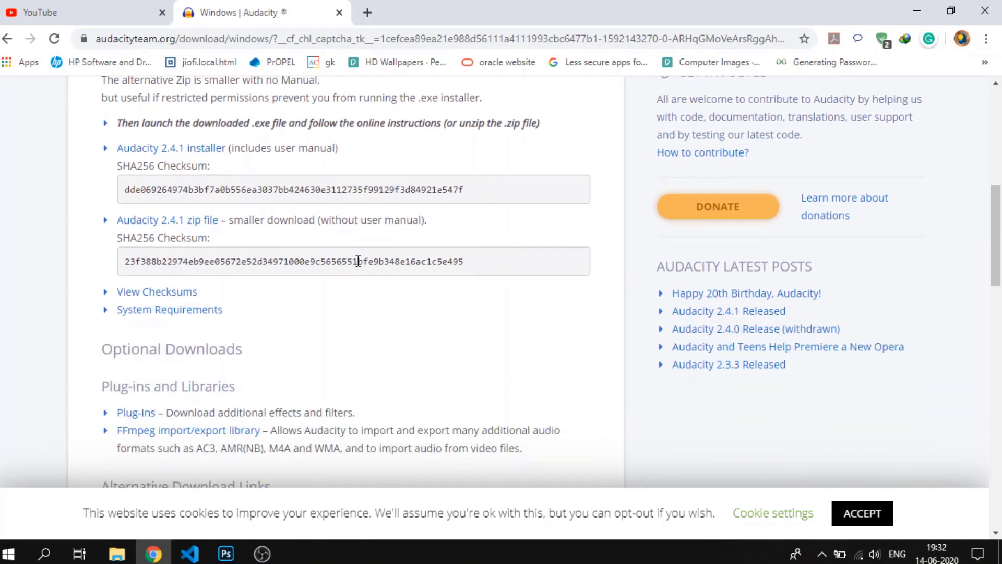
pyautogui.scroll(-4, 360, 266)
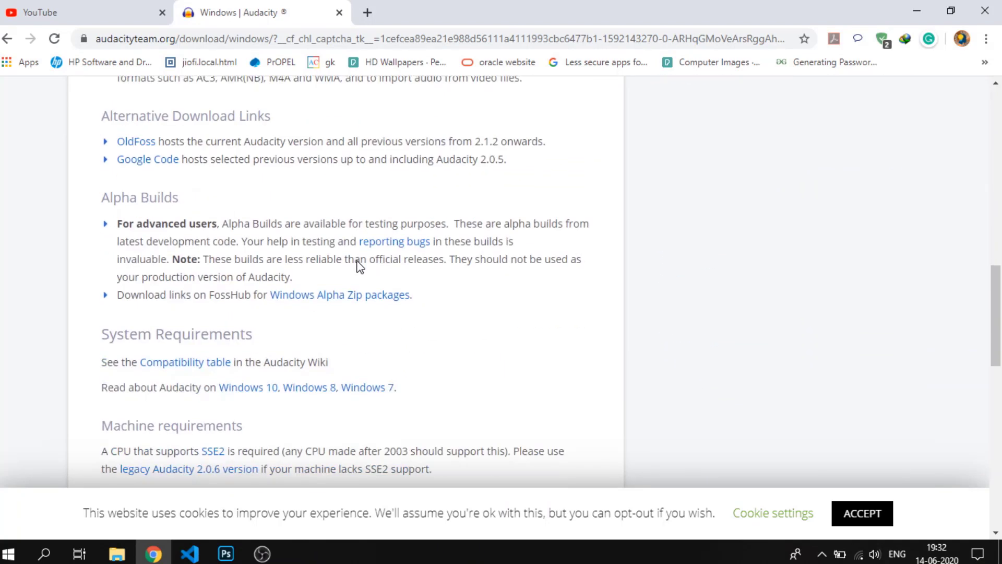
pyautogui.scroll(-3, 357, 260)
pyautogui.scroll(-6, 360, 266)
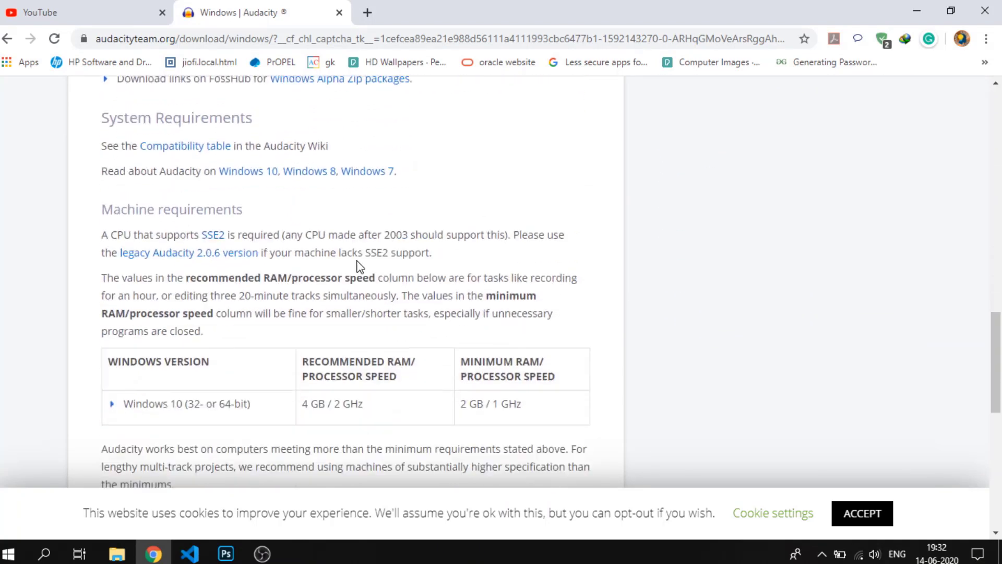
pyautogui.scroll(-2, 359, 266)
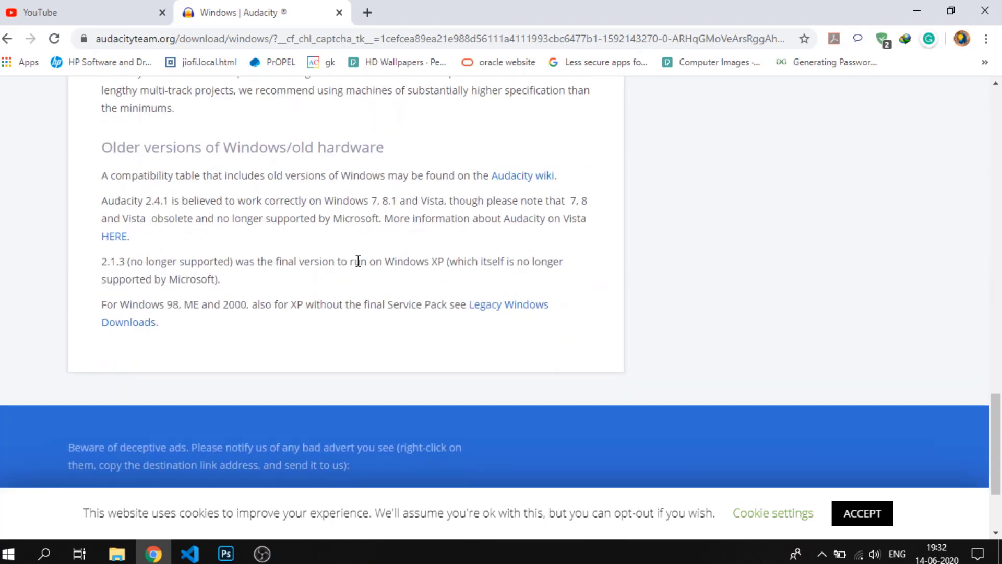
pyautogui.scroll(3, 260, 179)
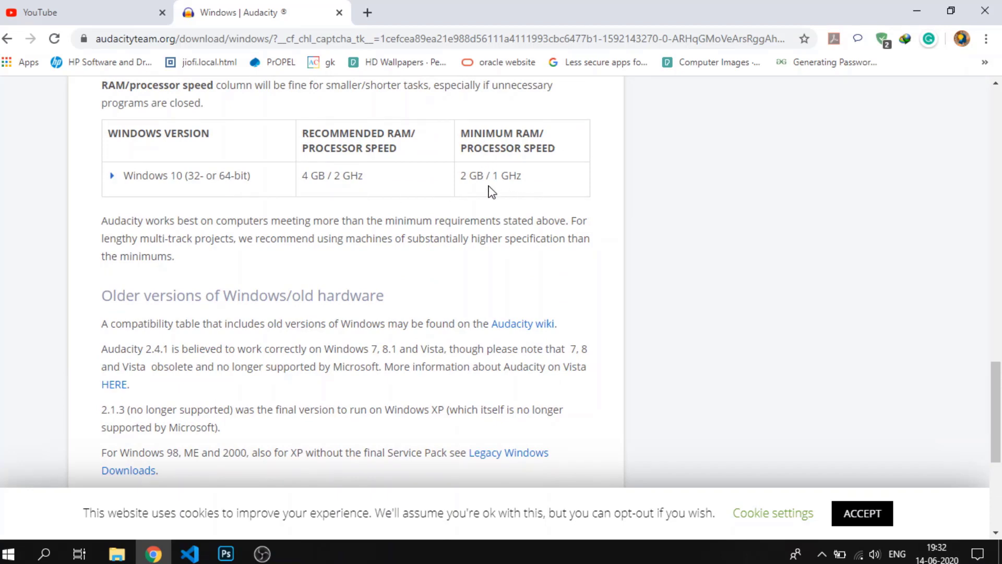
pyautogui.scroll(3, 452, 180)
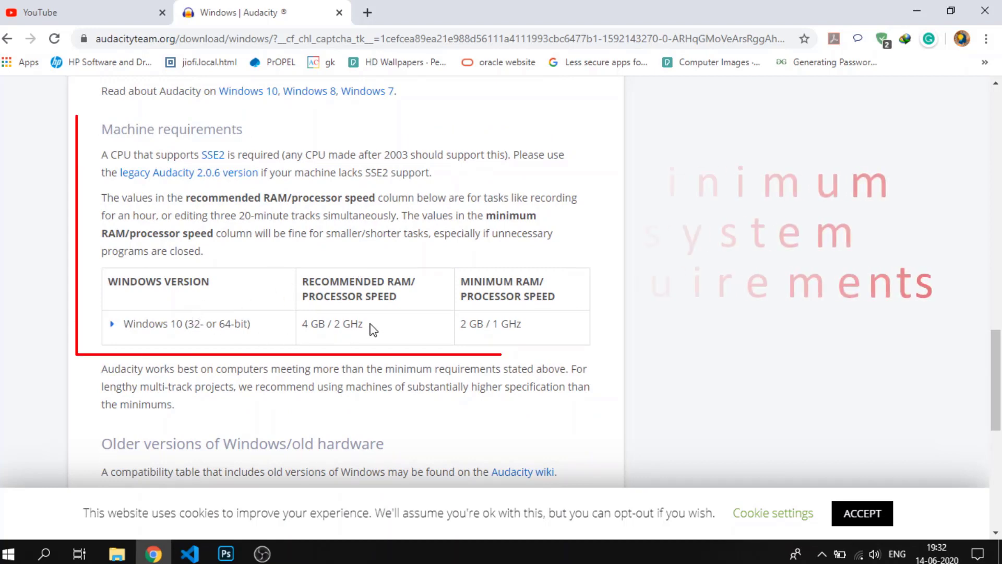
pyautogui.moveTo(365, 324); pyautogui.dragTo(305, 323)
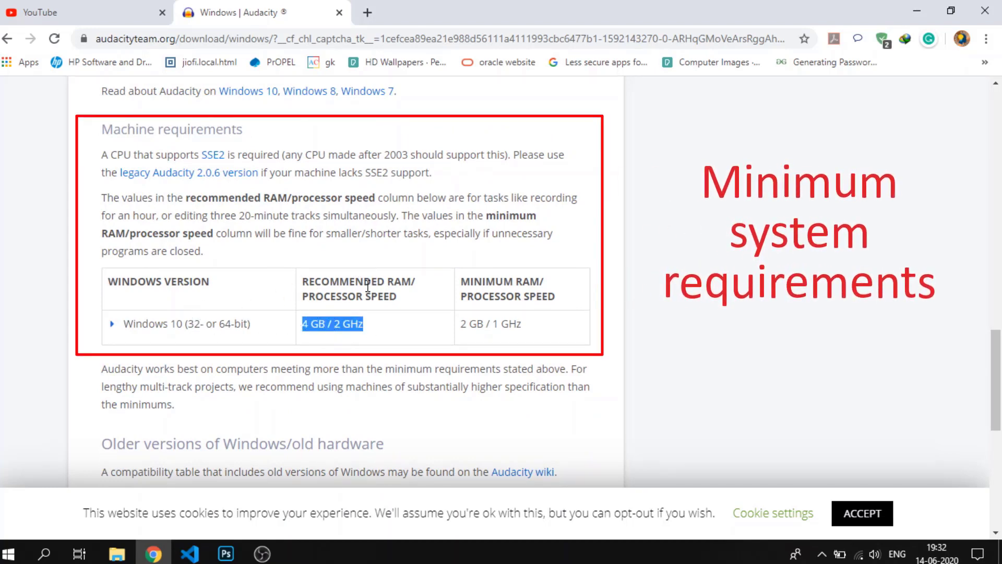
pyautogui.moveTo(537, 328); pyautogui.dragTo(459, 324)
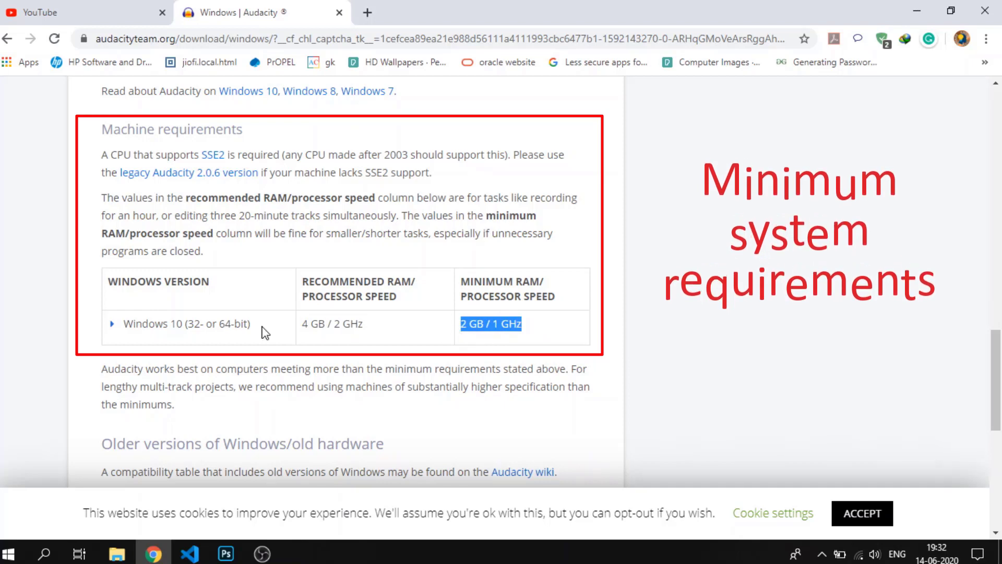
pyautogui.moveTo(257, 327); pyautogui.dragTo(126, 338)
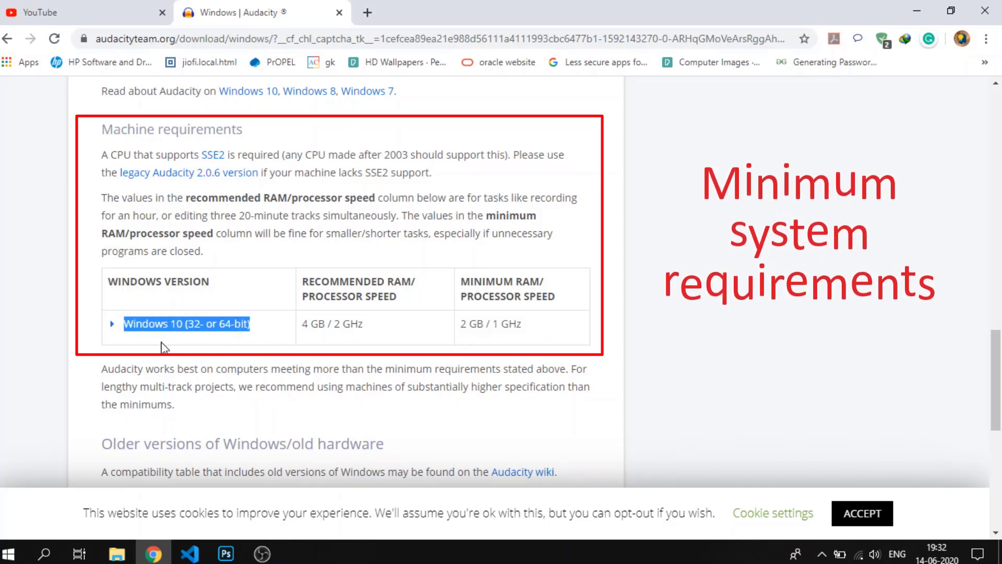
# Open the FossHub download page for the Audacity 2.4.1 installer
pyautogui.scroll(1, 507, 276)
pyautogui.scroll(1, 506, 276)
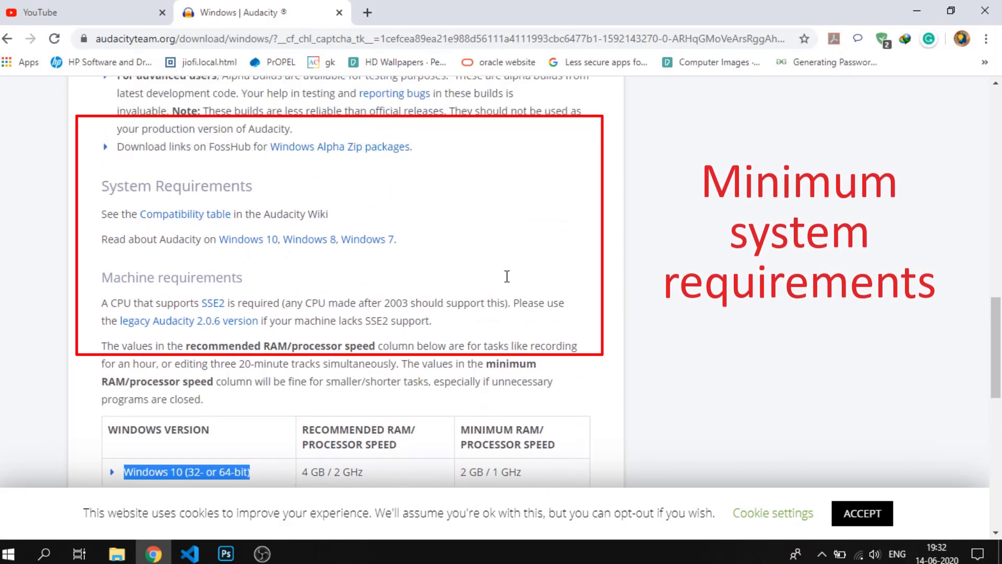
pyautogui.scroll(1, 387, 241)
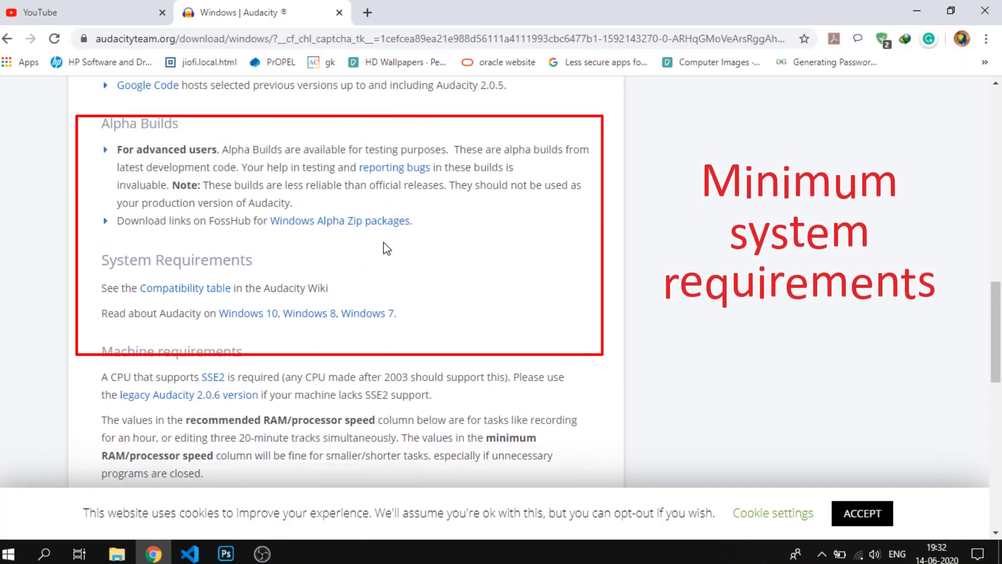
pyautogui.scroll(2, 402, 251)
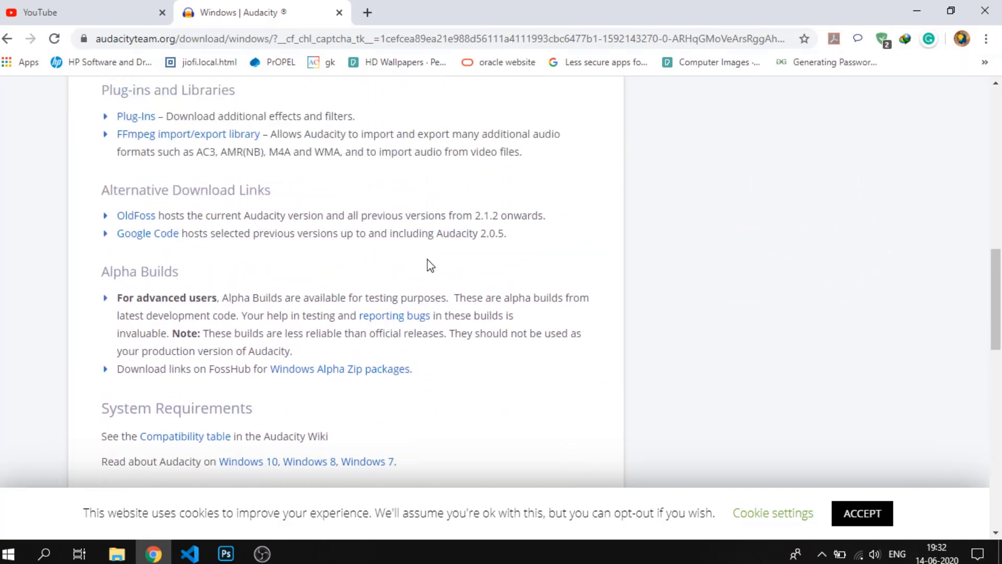
pyautogui.scroll(4, 430, 266)
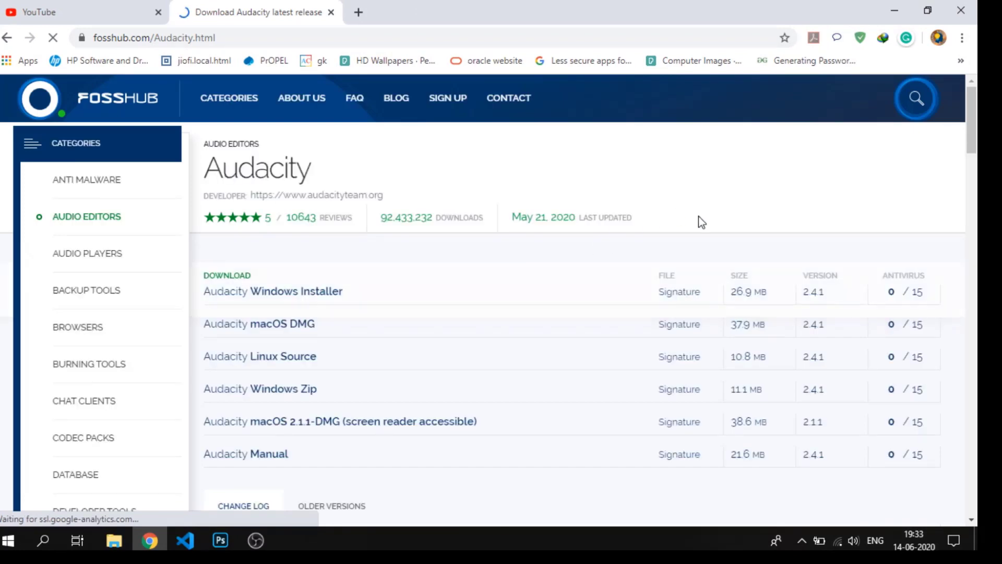
# Request the Audacity Windows Installer download from FossHub and dismiss the download dialog without starting it
pyautogui.scroll(-4, 639, 358)
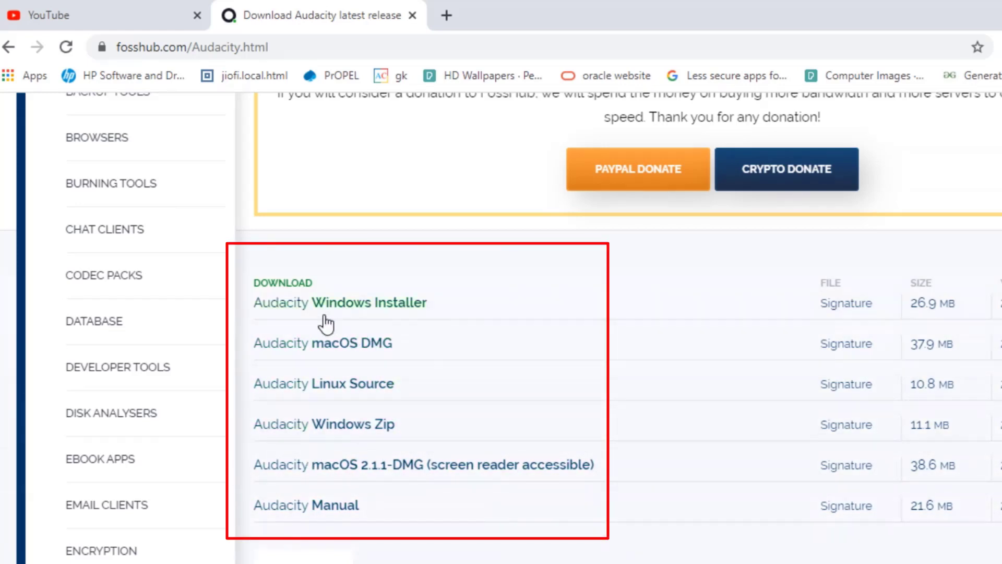
pyautogui.click(402, 315)
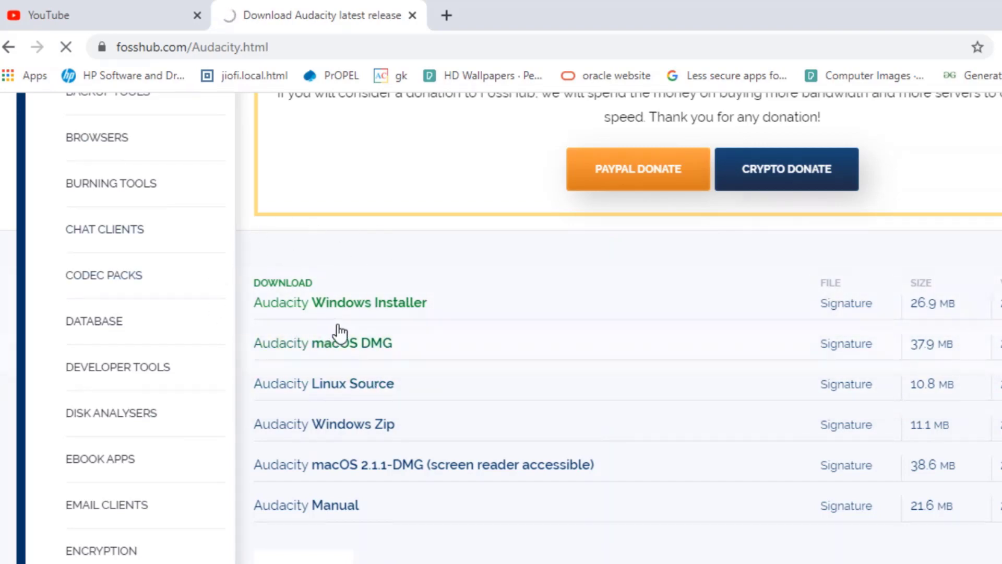
pyautogui.click(286, 304)
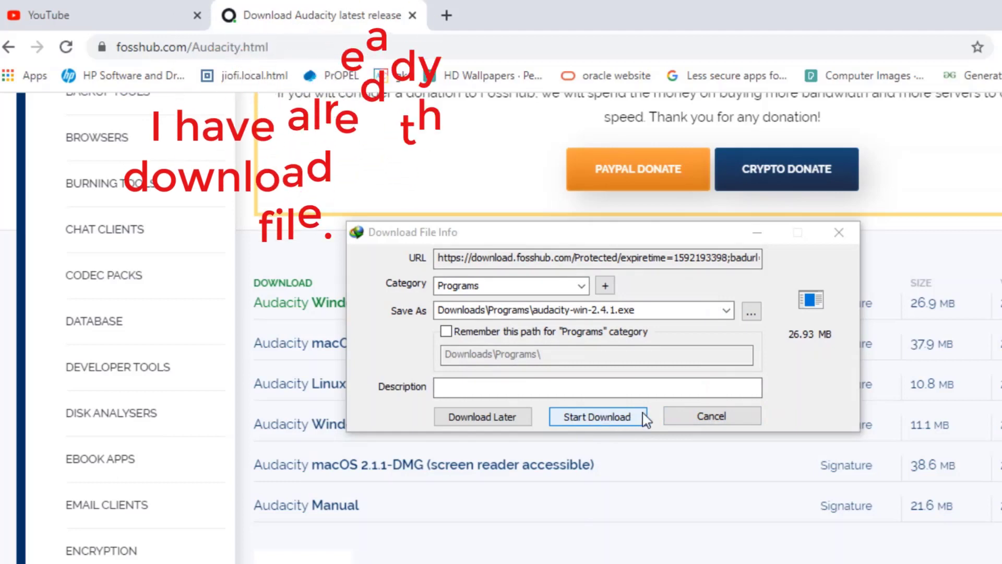
pyautogui.click(723, 417)
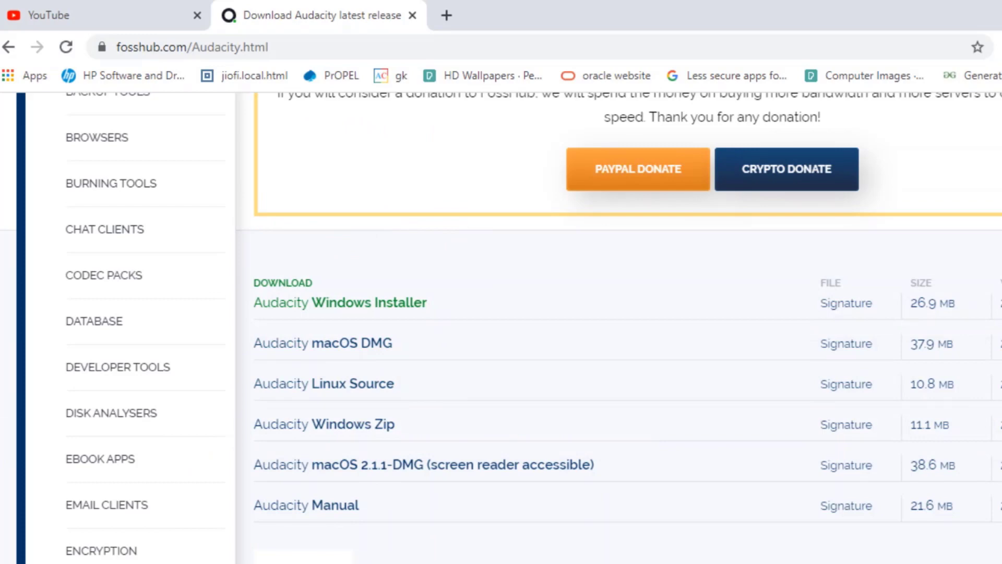
# Switch to File Explorer, open the Programs folder inside Downloads and launch the installer audacity-win-2.3.3.exe
pyautogui.press('super+e')
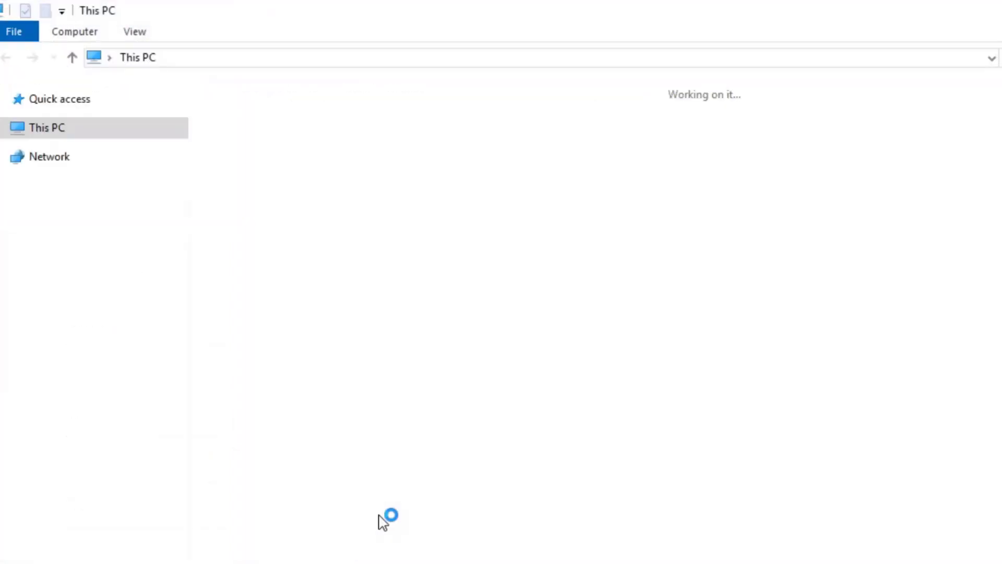
pyautogui.click(87, 431)
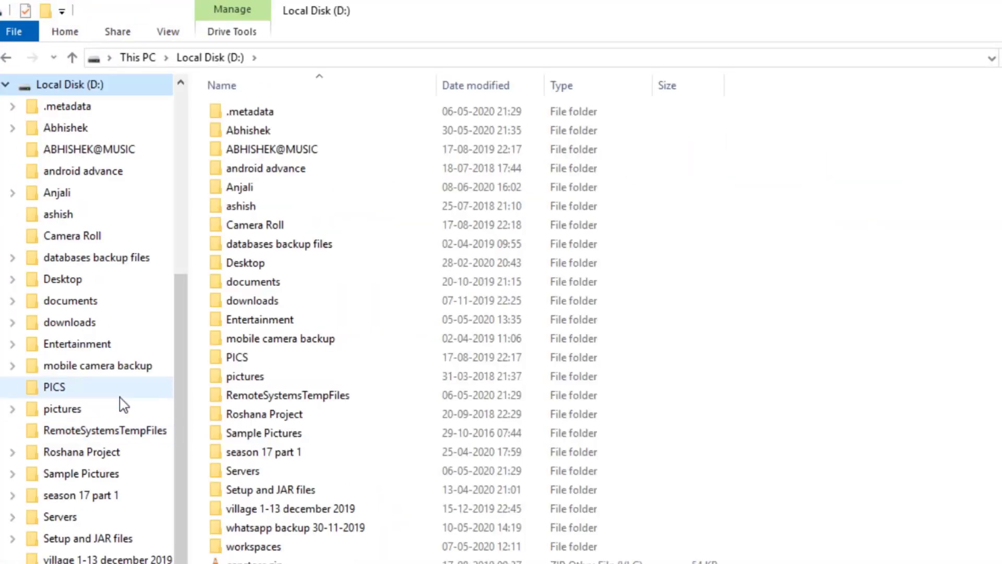
pyautogui.scroll(4, 109, 320)
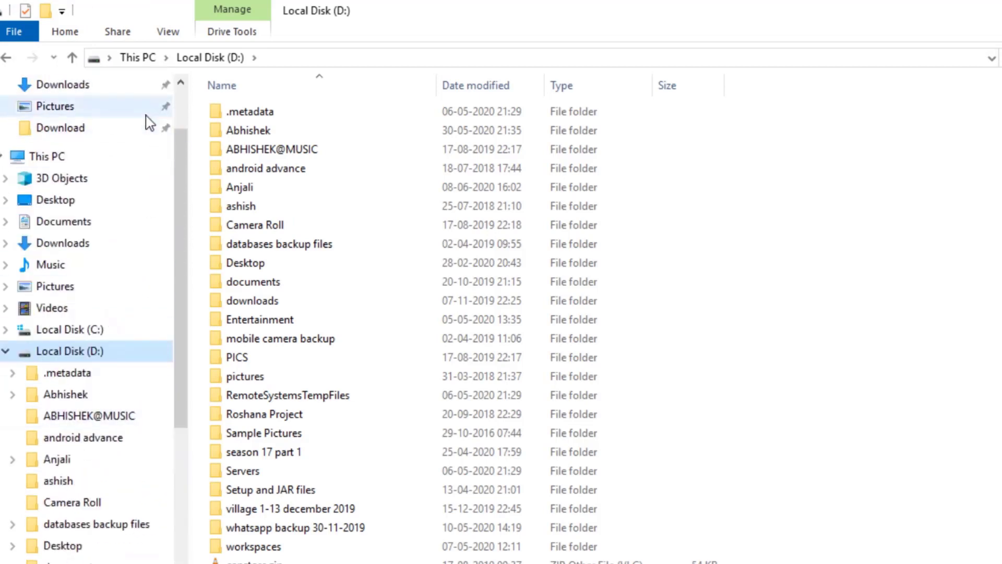
pyautogui.click(79, 243)
pyautogui.doubleClick(280, 213)
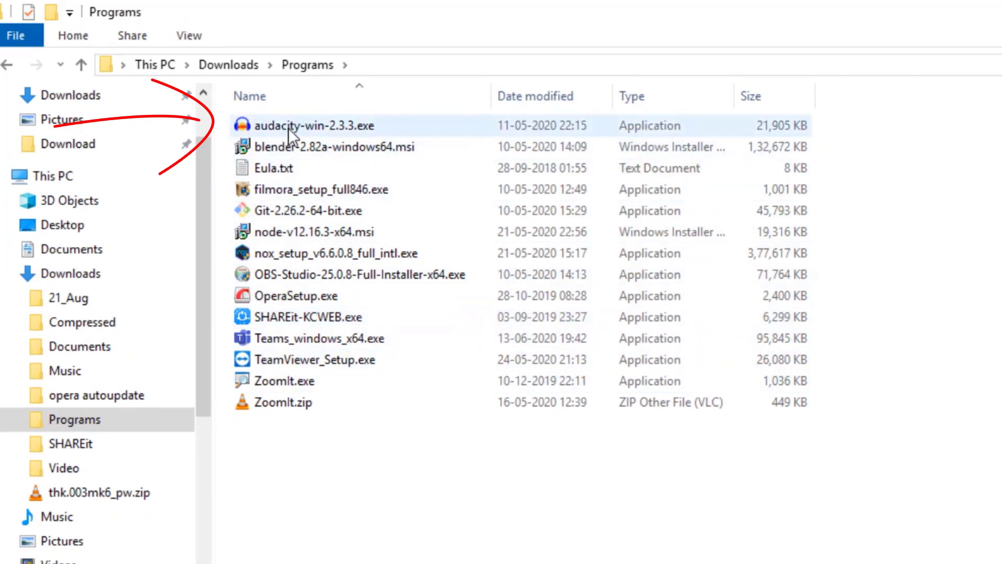
pyautogui.doubleClick(412, 126)
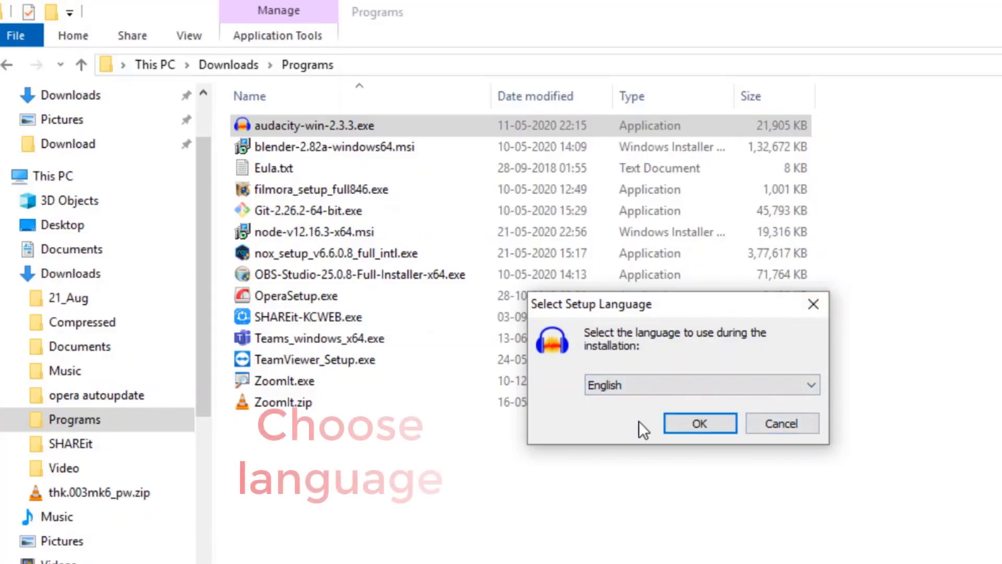
# Browse the available setup languages and confirm English for the Audacity installation
pyautogui.click(735, 382)
pyautogui.scroll(-9, 722, 524)
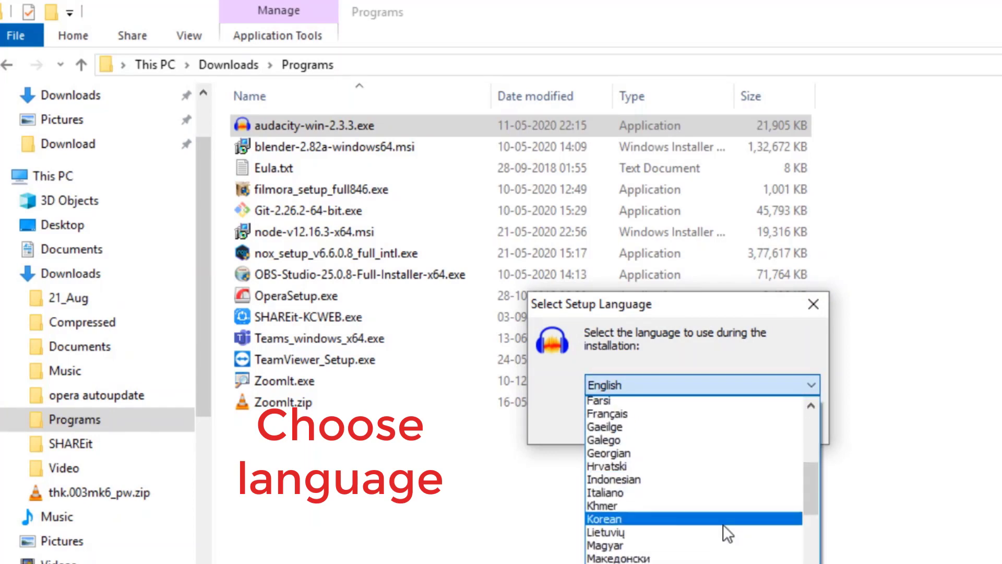
pyautogui.scroll(7, 721, 534)
pyautogui.scroll(-6, 721, 534)
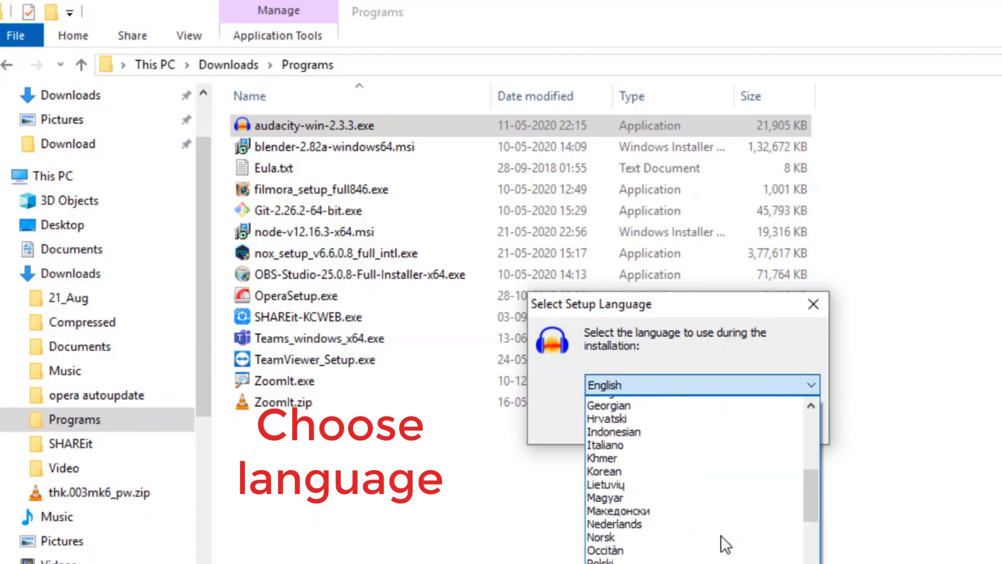
pyautogui.scroll(8, 720, 534)
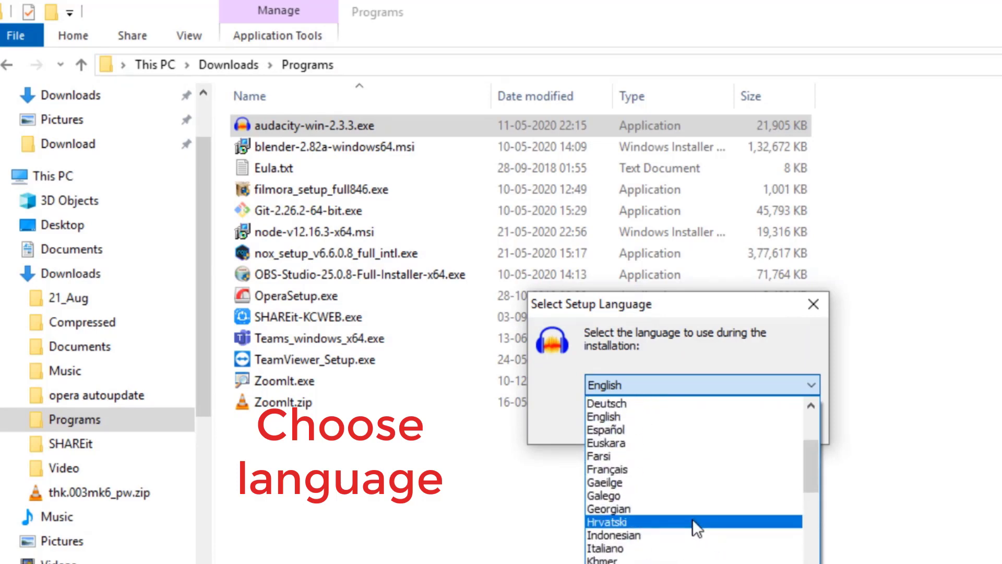
pyautogui.scroll(2, 692, 518)
pyautogui.click(681, 385)
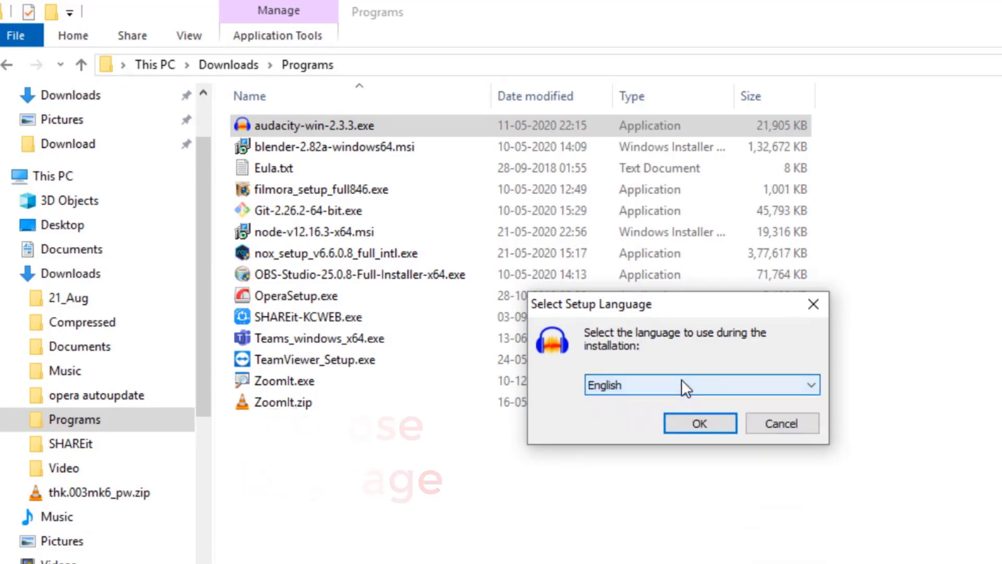
pyautogui.click(694, 426)
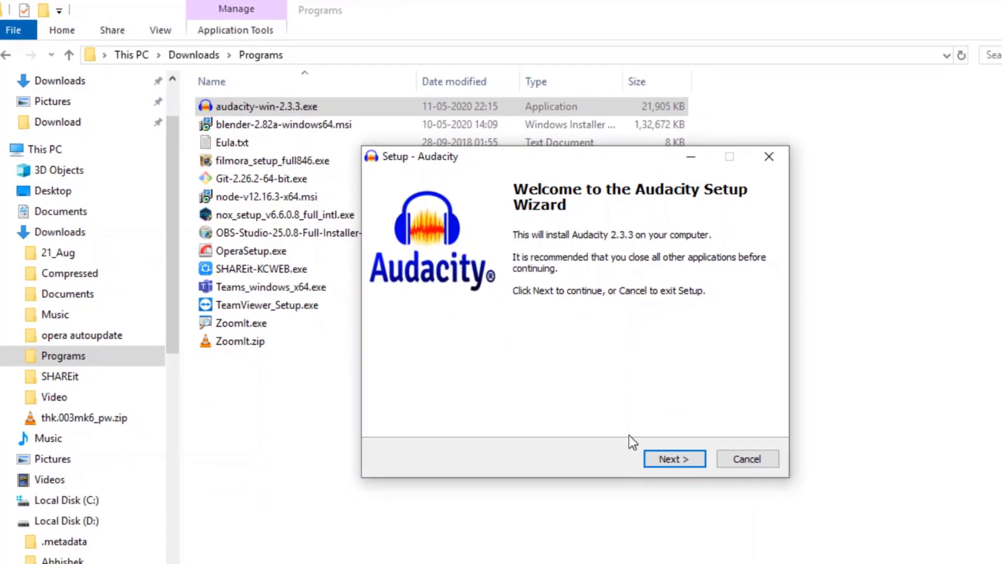
# Proceed through the welcome and license information pages and accept the existing folder C:\Program Files (x86)\Audacity as the install destination
pyautogui.click(791, 543)
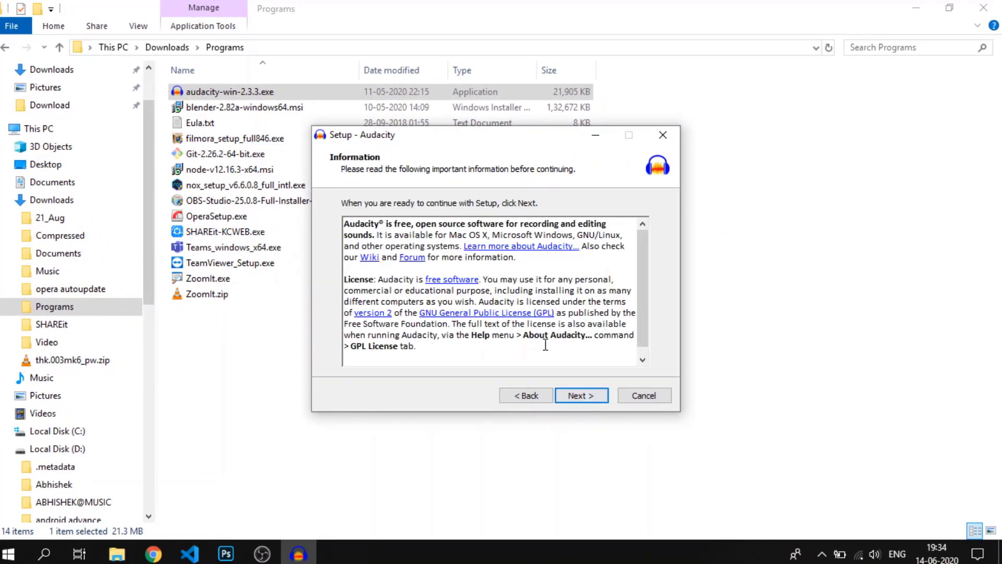
pyautogui.scroll(-1, 545, 345)
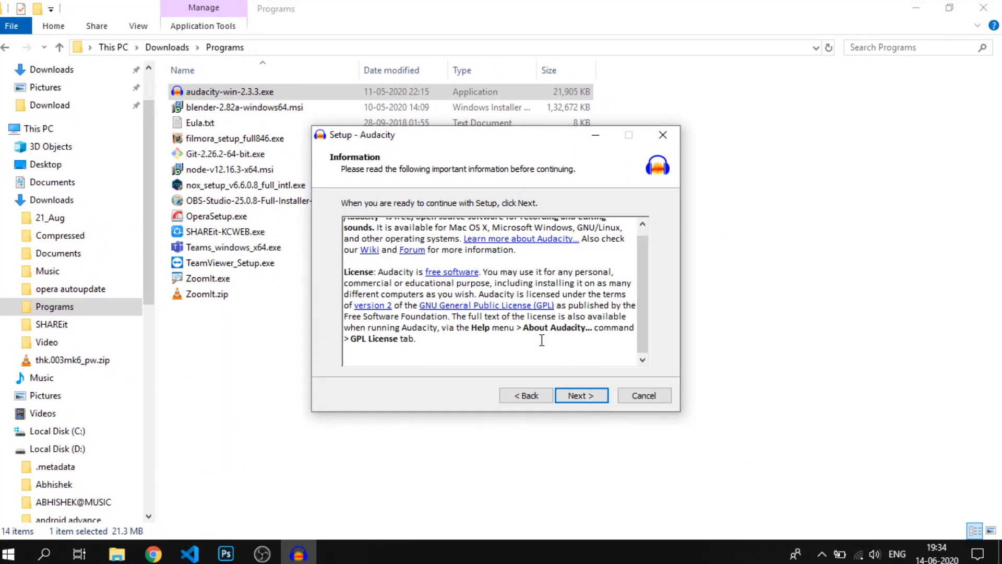
pyautogui.click(582, 395)
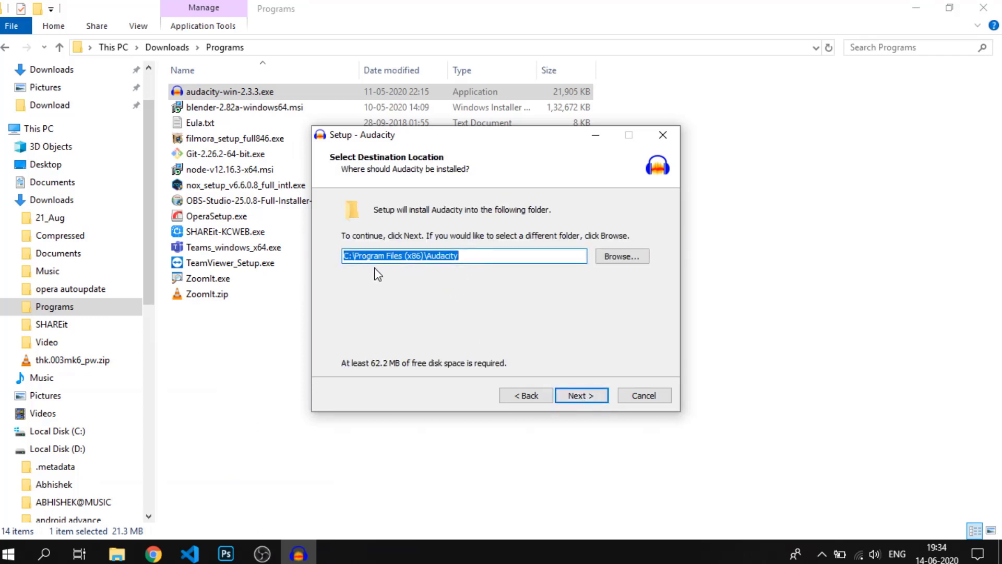
pyautogui.click(580, 396)
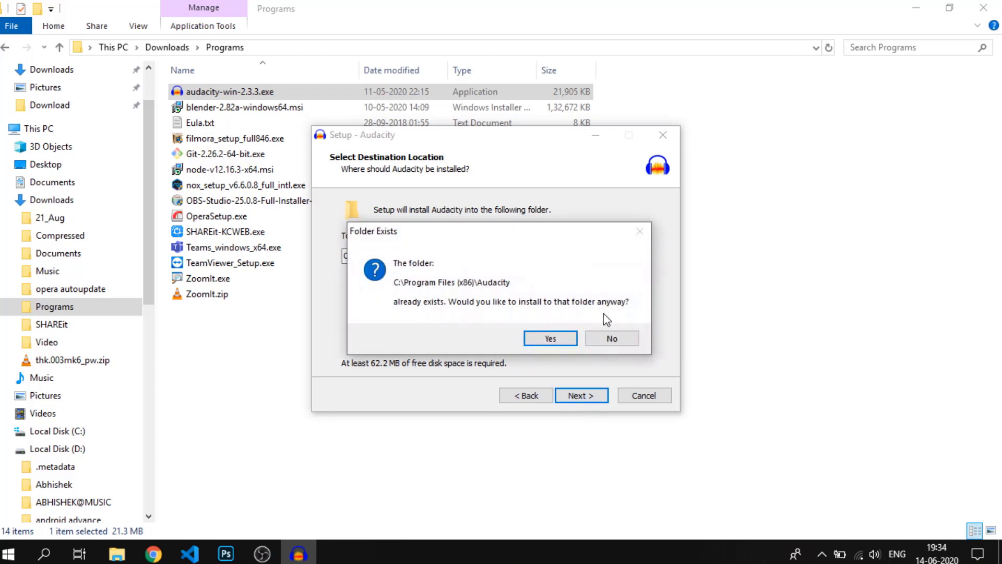
pyautogui.click(546, 339)
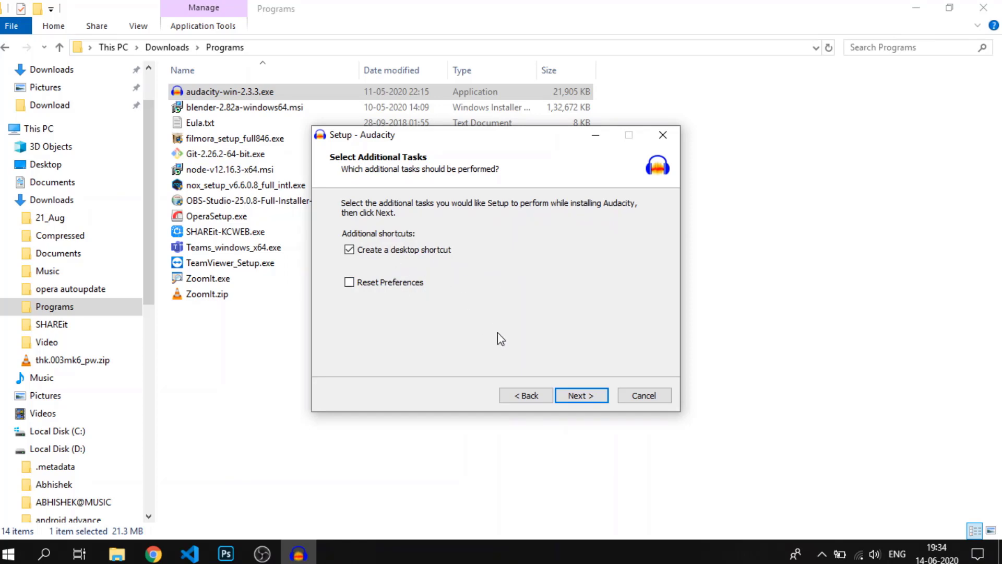
# Install Audacity with a desktop shortcut, then finish setup with Launch Audacity enabled and minimize the file window
pyautogui.click(584, 399)
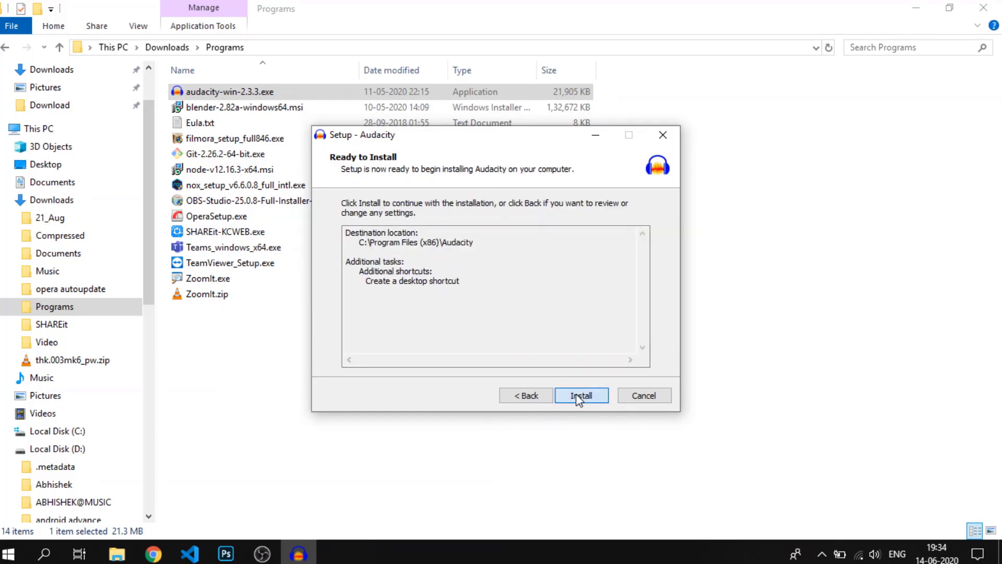
pyautogui.click(592, 395)
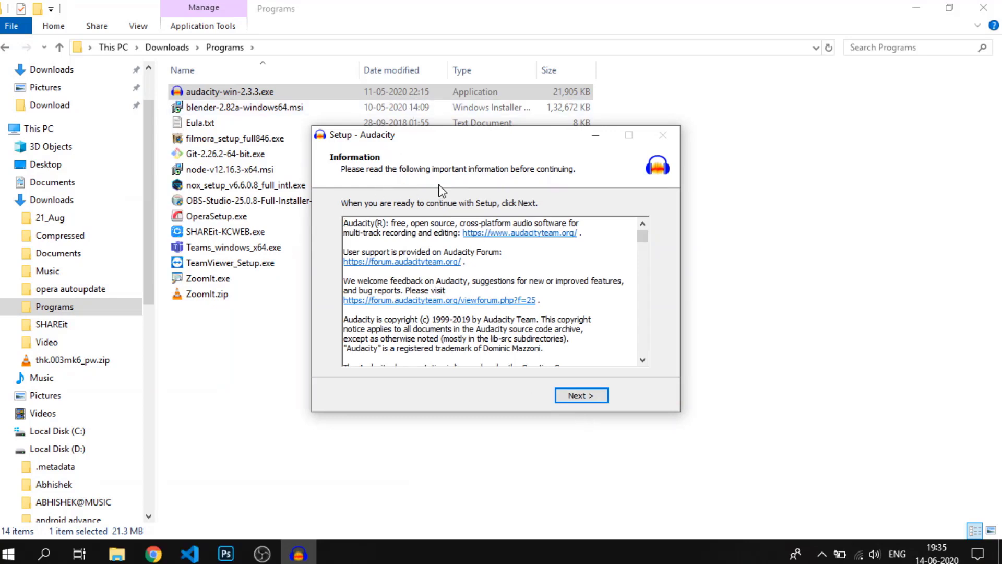
pyautogui.scroll(-10, 559, 259)
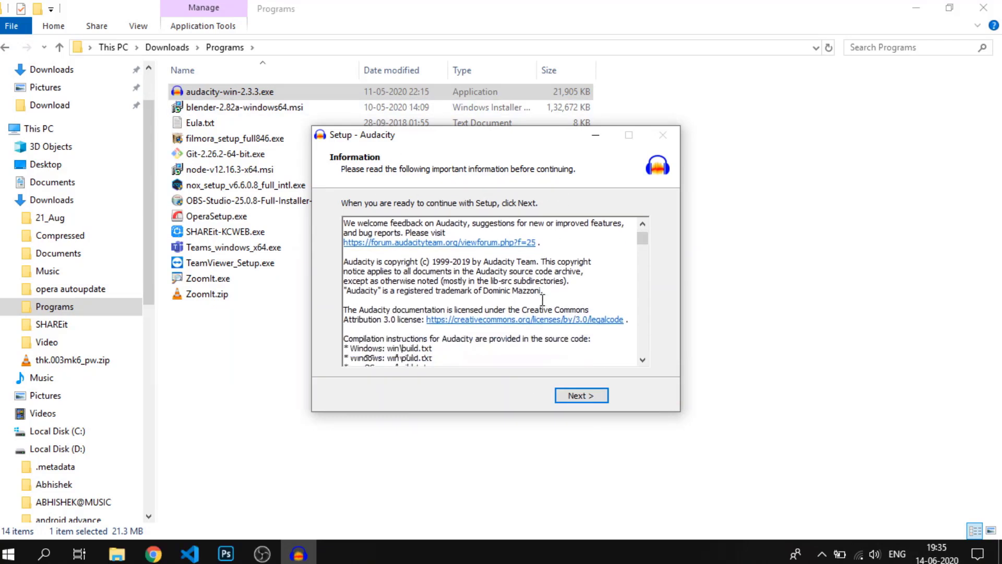
pyautogui.click(577, 395)
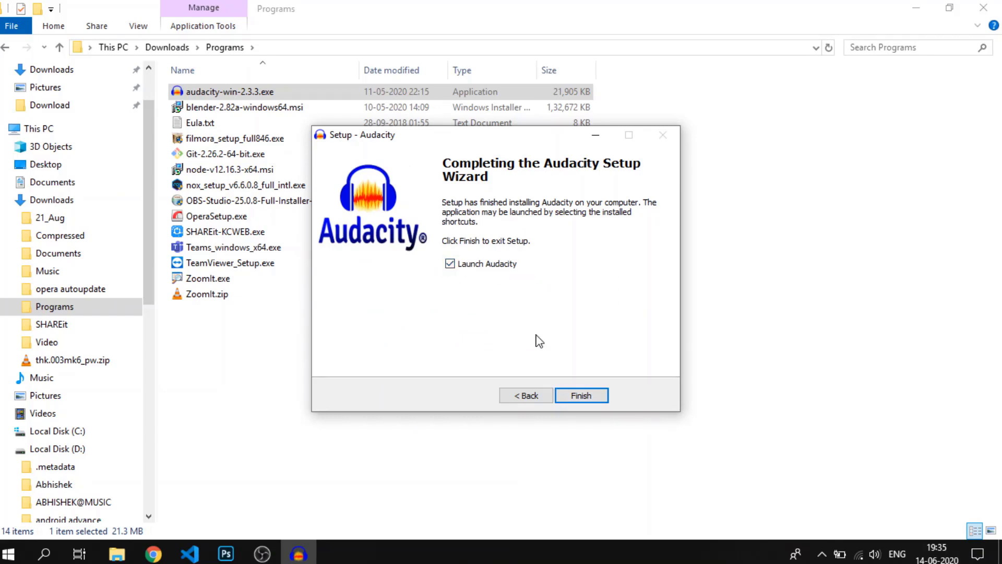
pyautogui.click(570, 396)
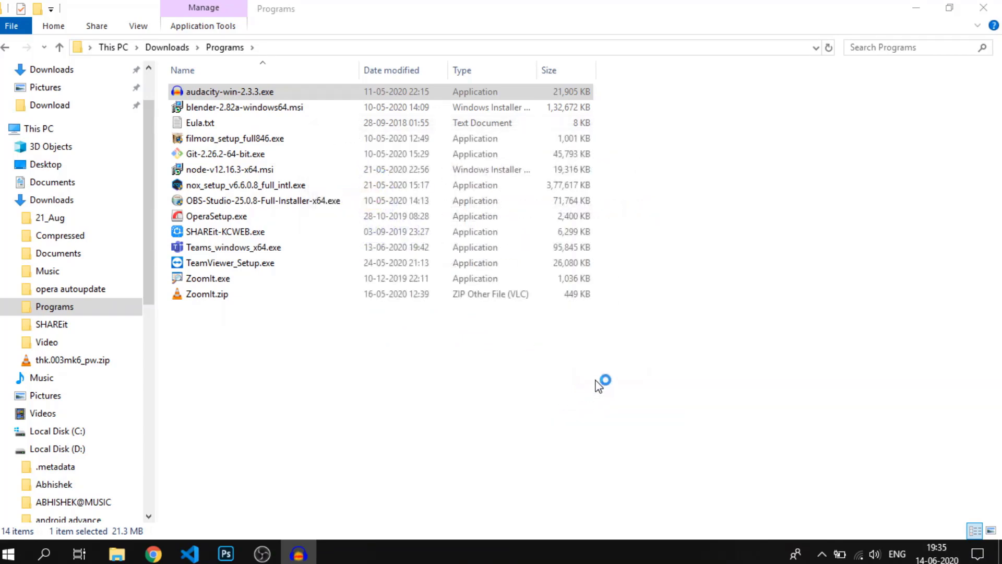
pyautogui.click(912, 16)
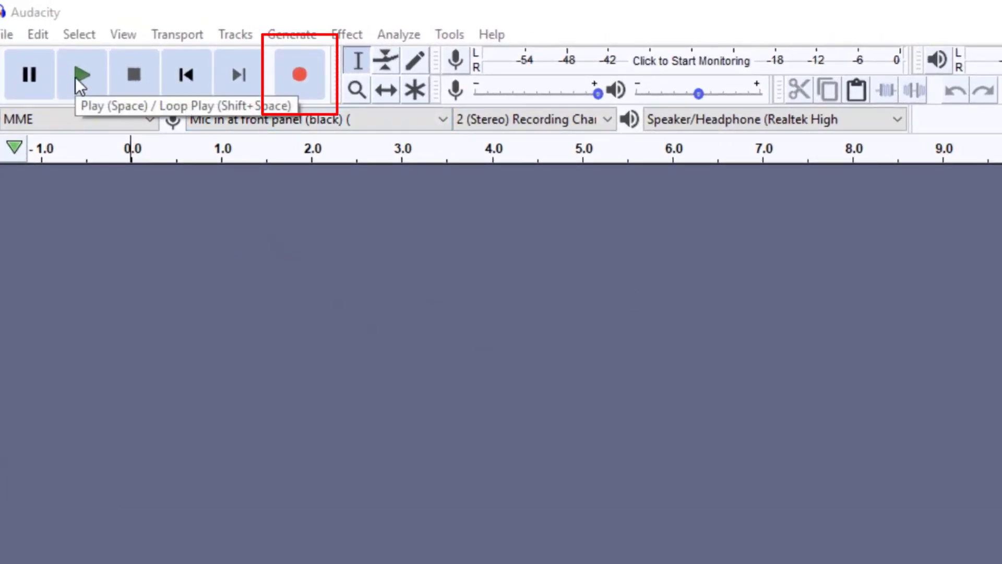
# Record about 14 seconds of microphone audio and play the recording back
pyautogui.click(302, 87)
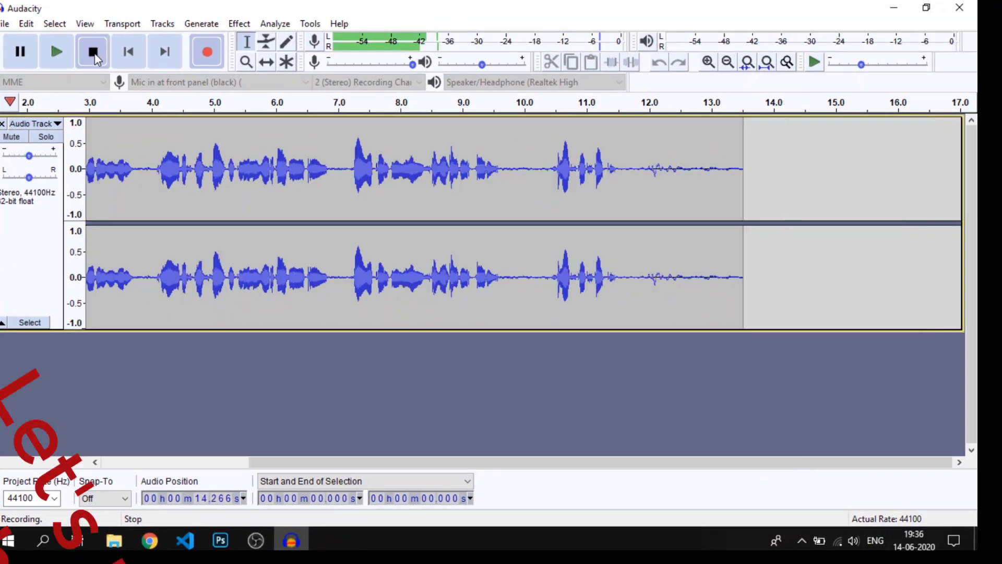
pyautogui.click(136, 79)
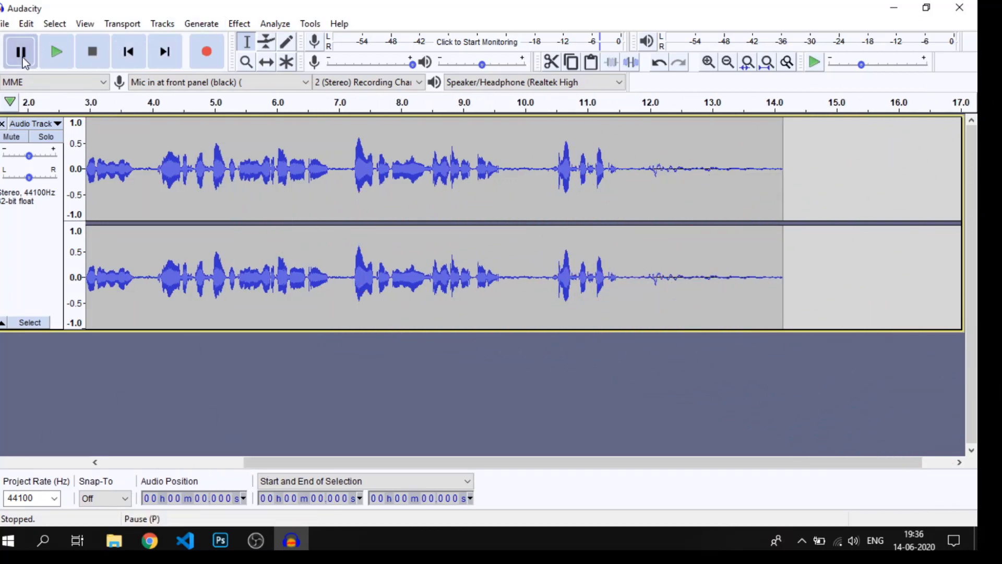
pyautogui.click(51, 61)
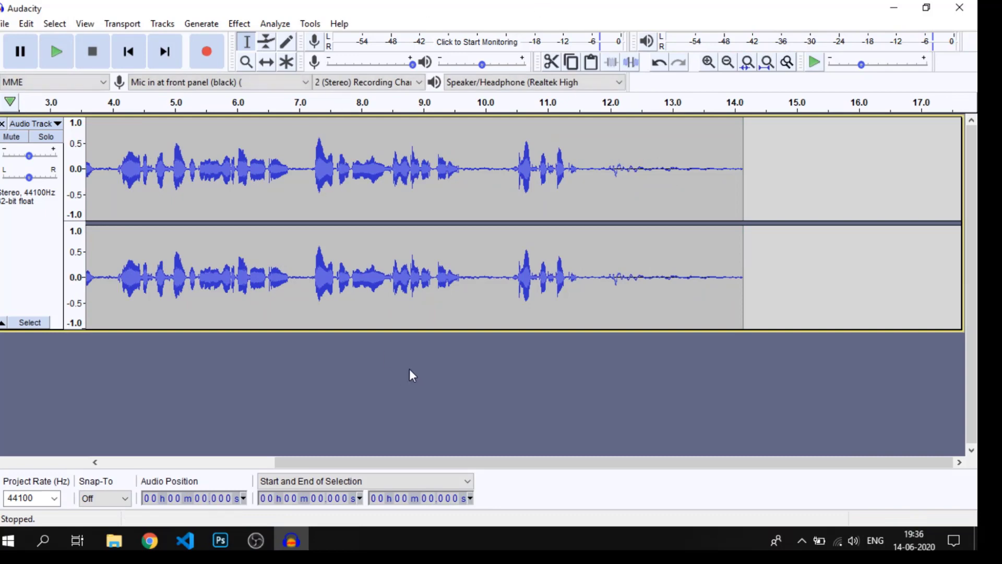
# Select the silent passages of the recording in turn: about 11.6–14.1 s, 9.6–10.4 s and 0–0.8 s
pyautogui.moveTo(423, 461); pyautogui.dragTo(214, 420)
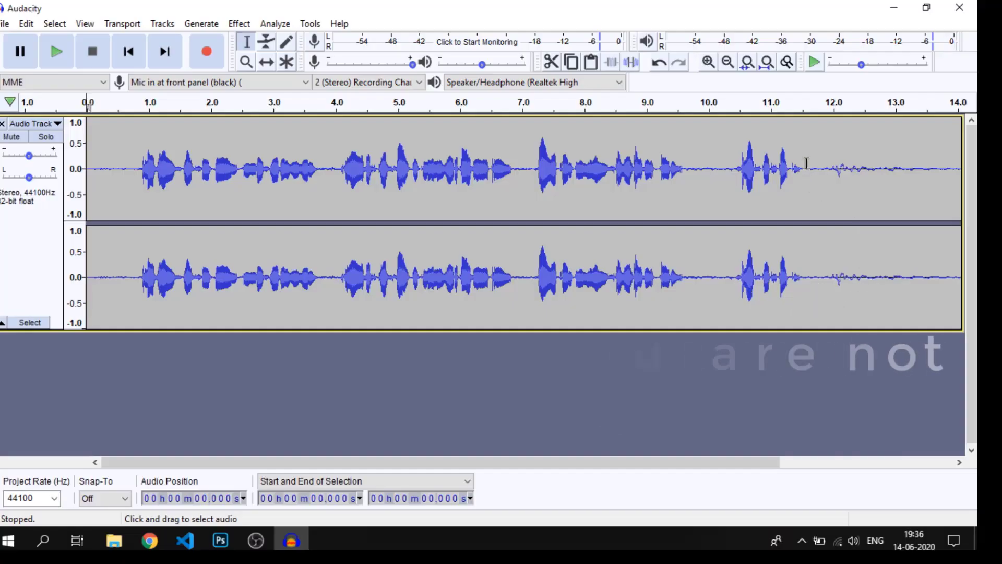
pyautogui.moveTo(807, 171); pyautogui.dragTo(790, 183)
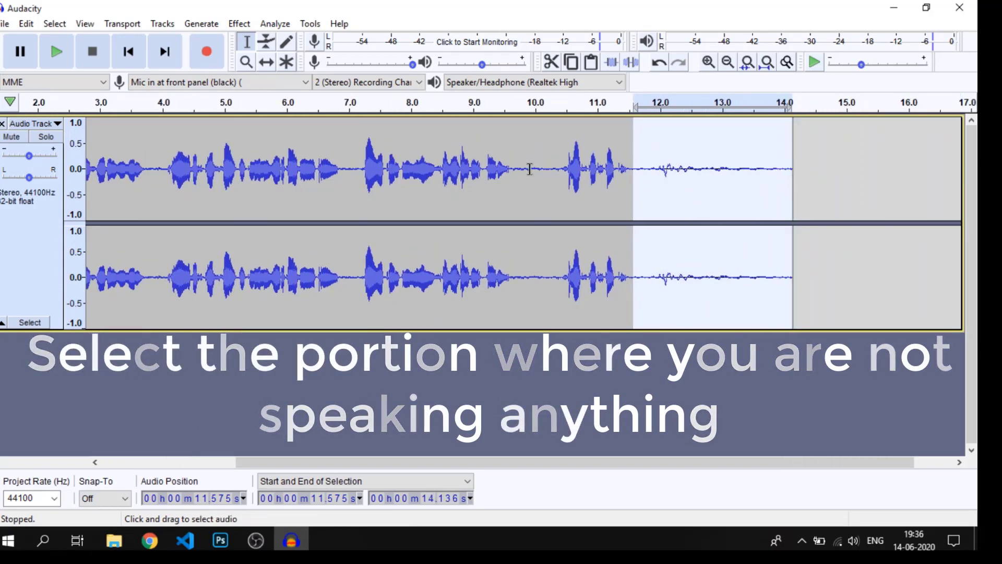
pyautogui.moveTo(513, 156); pyautogui.dragTo(562, 152)
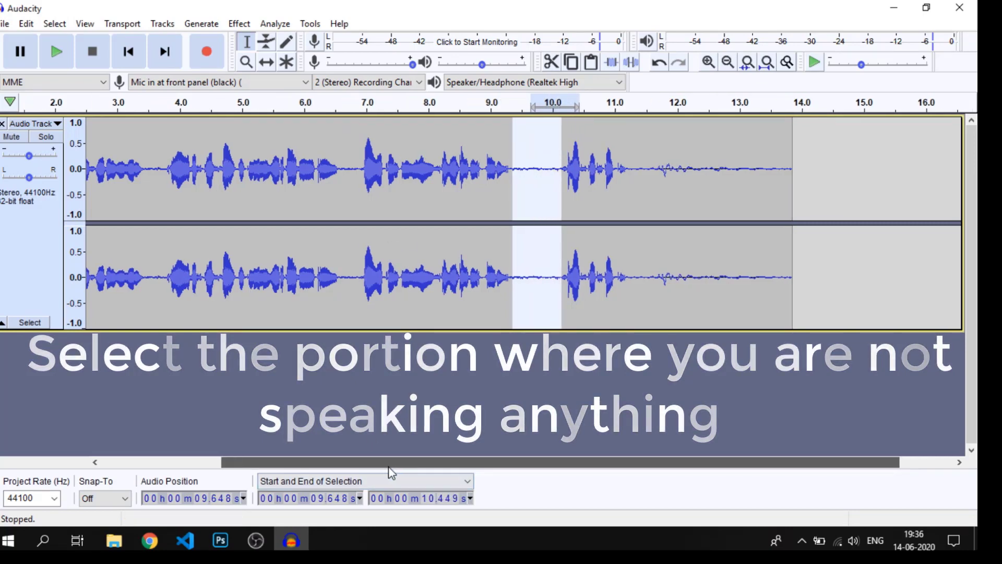
pyautogui.moveTo(389, 467); pyautogui.dragTo(269, 467)
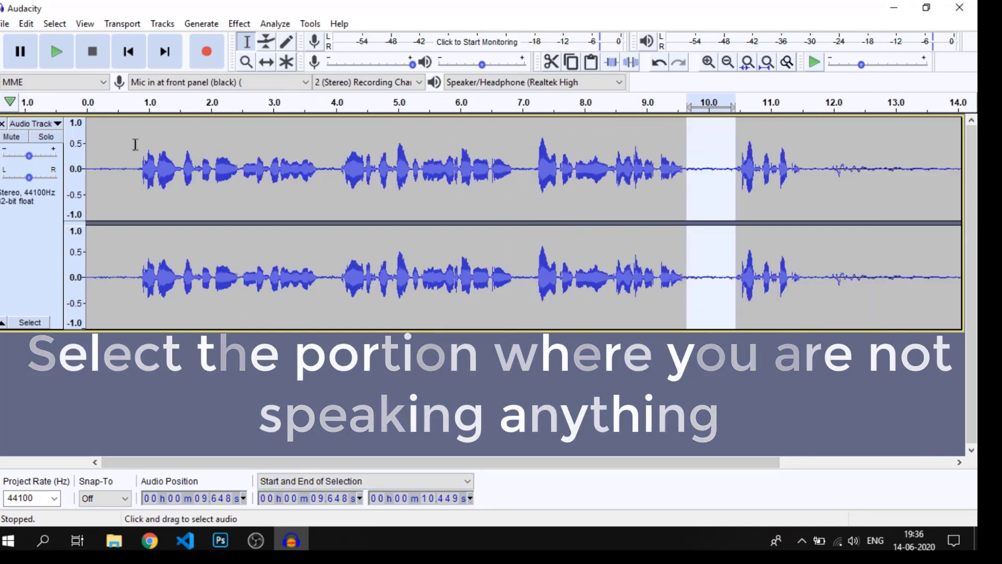
pyautogui.moveTo(135, 145); pyautogui.dragTo(84, 144)
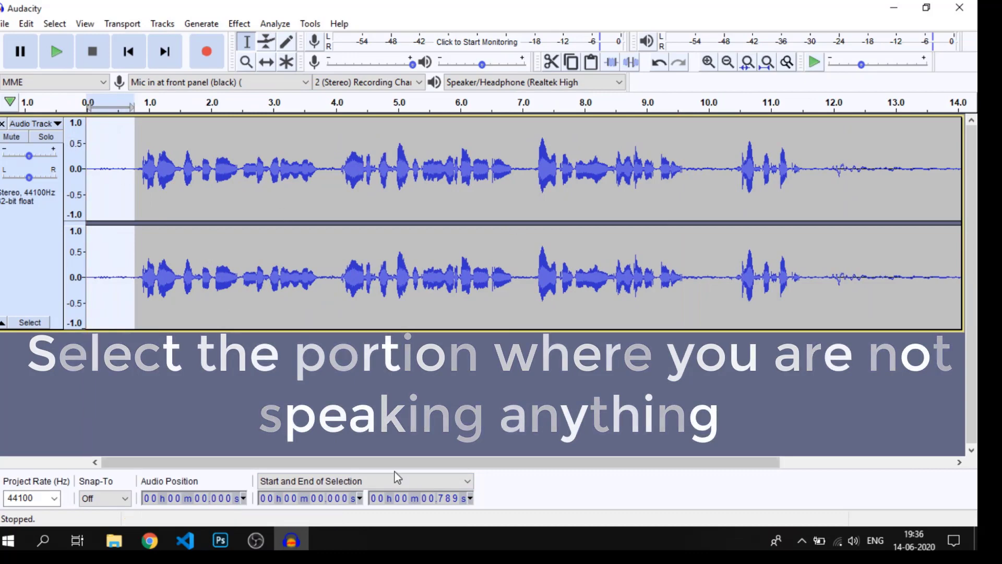
# Select the quiet end of the recording, about 11.6 to 14.1 s, and capture it as the Noise Reduction profile
pyautogui.moveTo(369, 462); pyautogui.dragTo(540, 463)
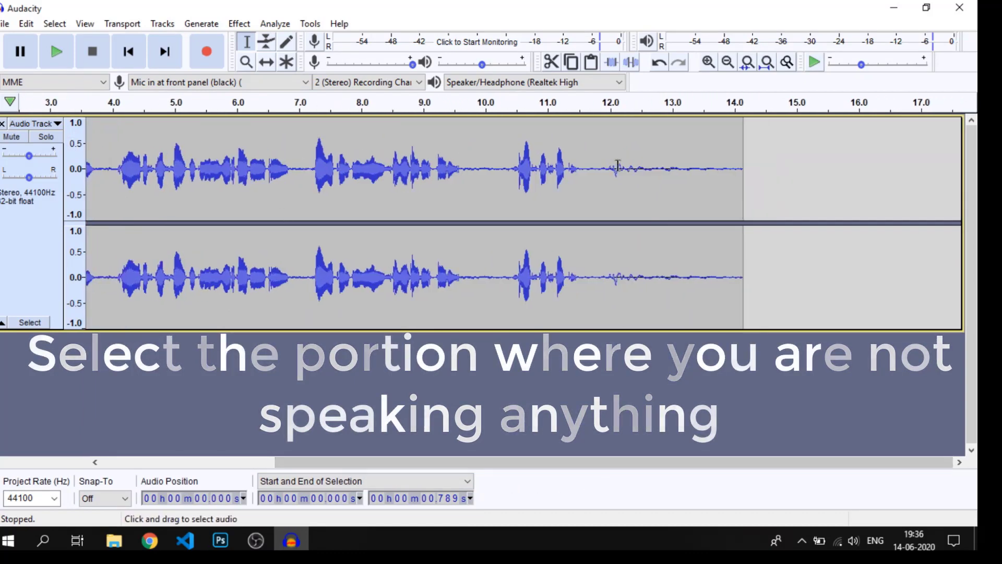
pyautogui.moveTo(583, 144); pyautogui.dragTo(740, 153)
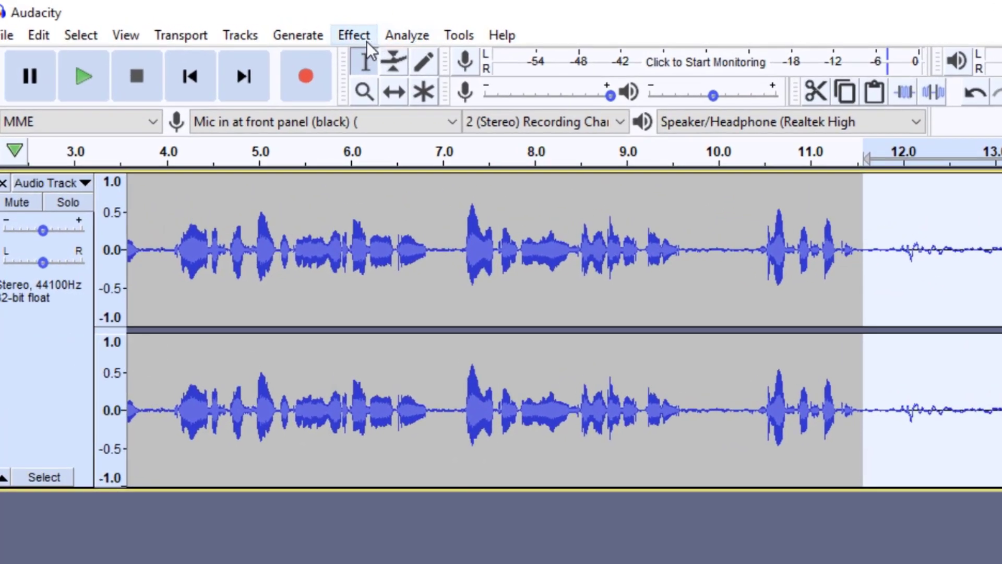
pyautogui.click(366, 41)
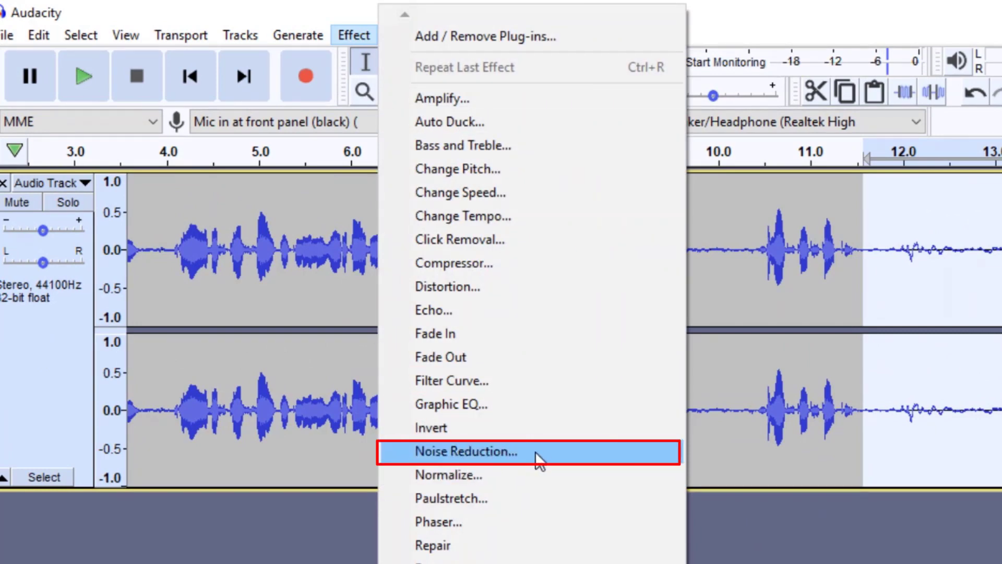
pyautogui.click(551, 460)
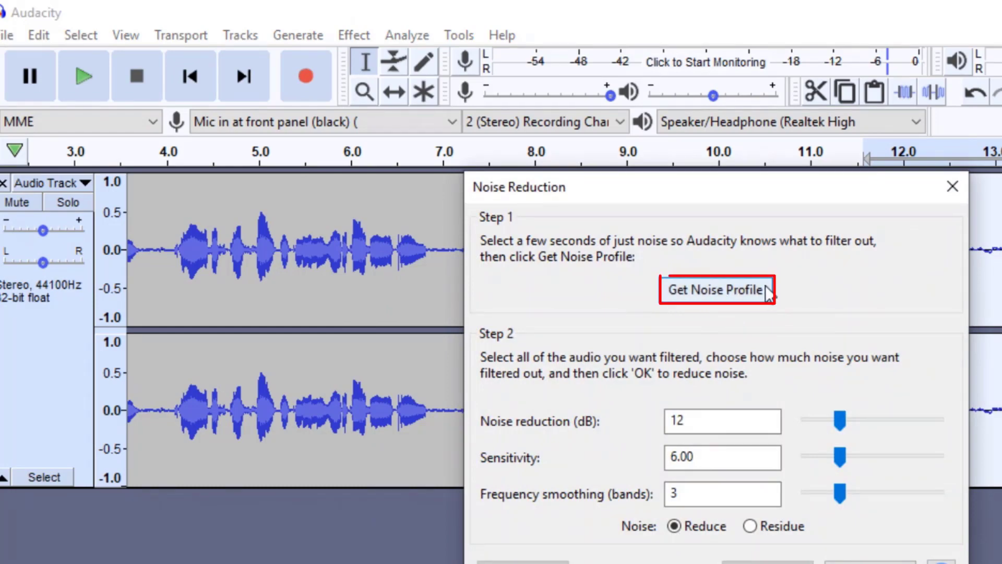
pyautogui.click(724, 301)
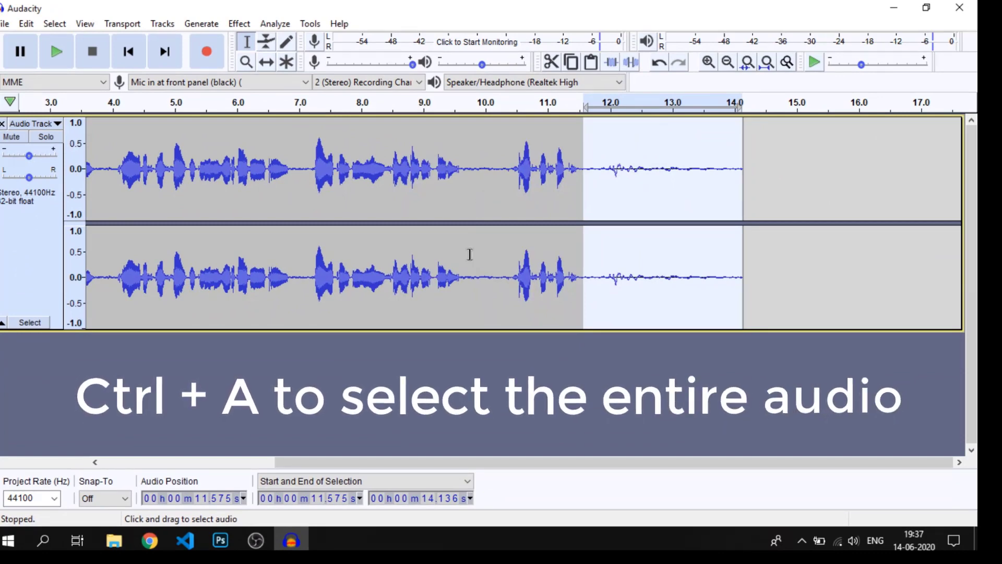
# Apply Noise Reduction to the entire recording at 12 dB, sensitivity 6.00 and frequency smoothing 3, and play it from the start
pyautogui.hotkey('ctrl', 'a')
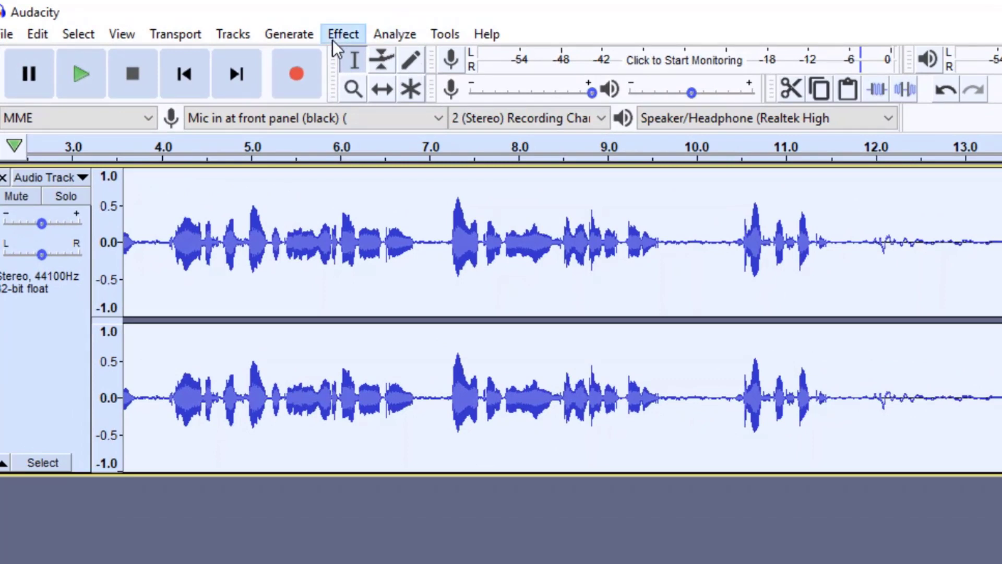
pyautogui.click(334, 38)
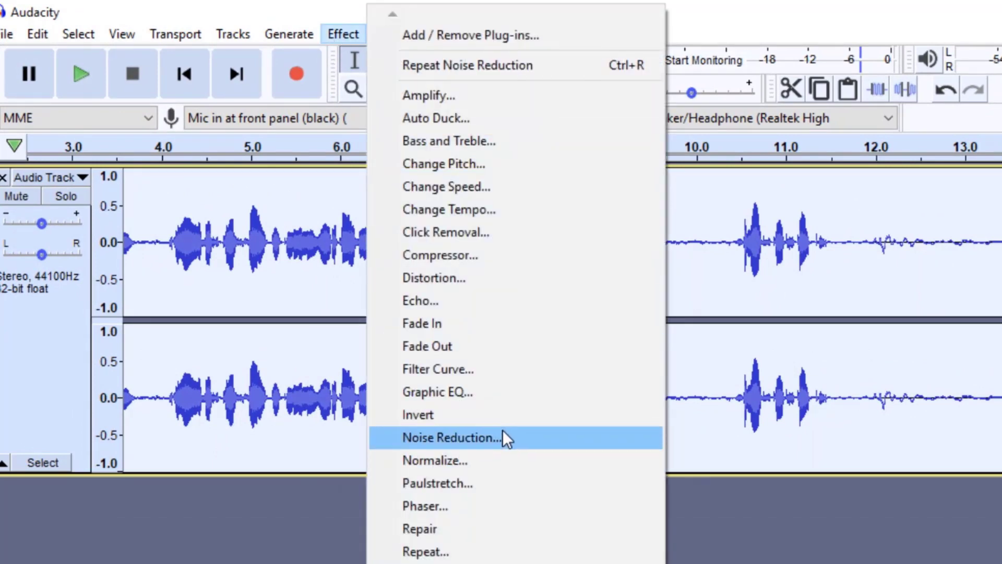
pyautogui.click(533, 437)
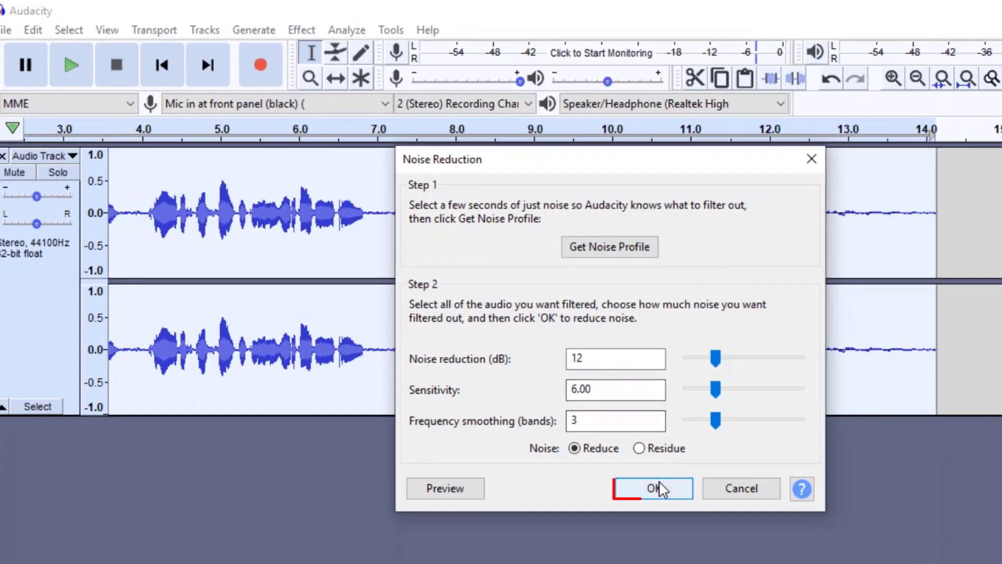
pyautogui.click(655, 491)
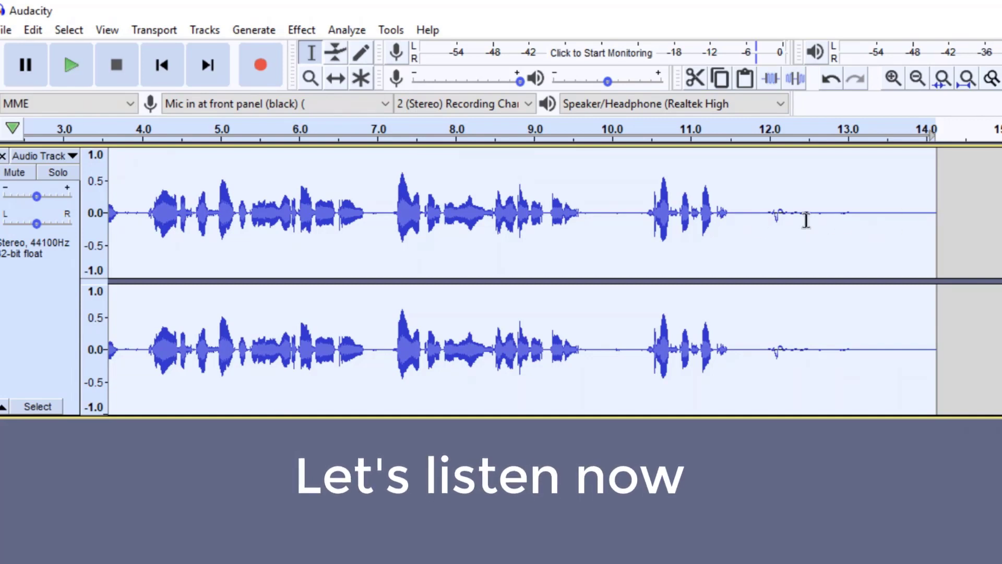
pyautogui.hscroll(-5, 554, 282)
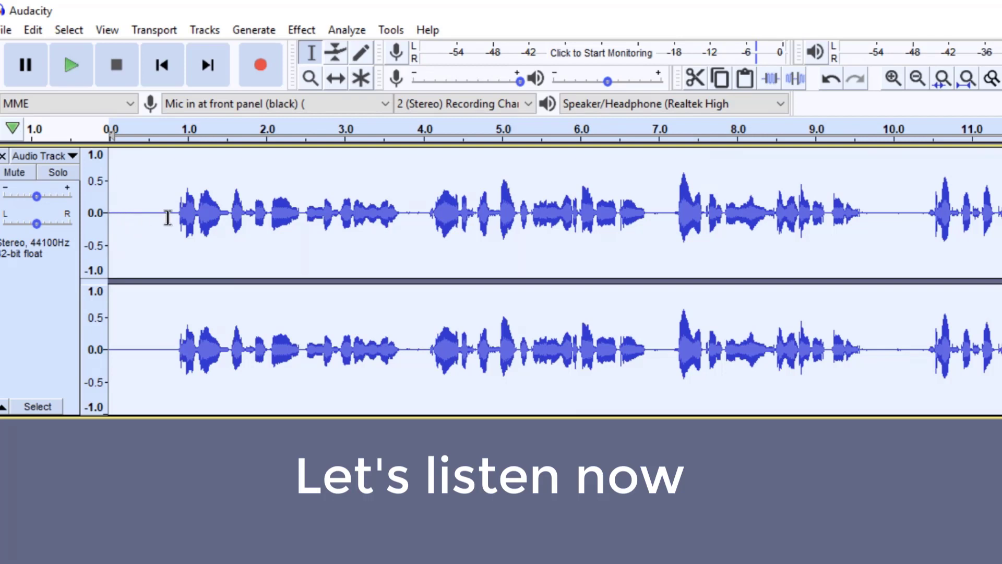
pyautogui.click(61, 65)
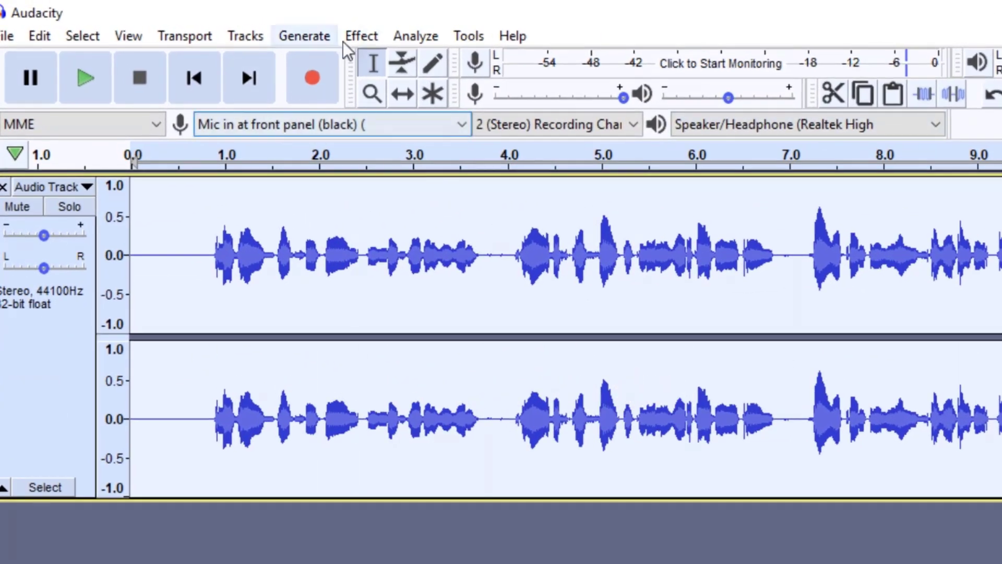
# Repeat the Noise Reduction effect on the whole recording and listen to it again
pyautogui.click(378, 39)
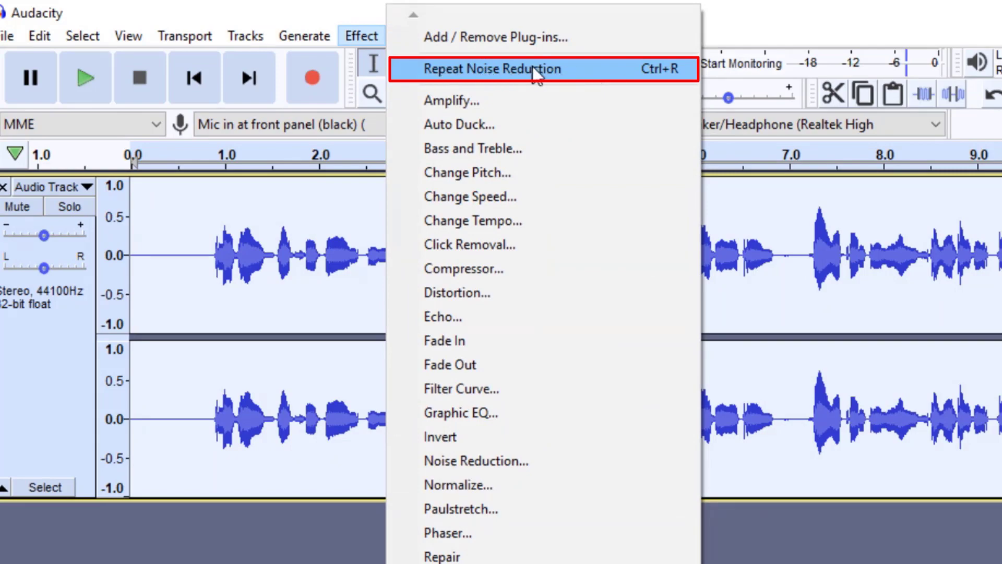
pyautogui.click(635, 73)
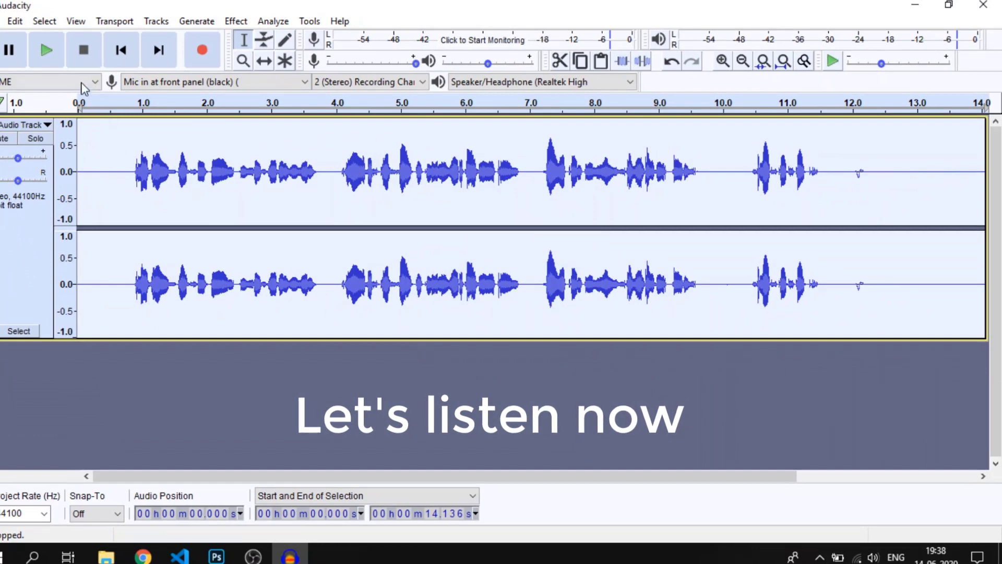
pyautogui.click(45, 52)
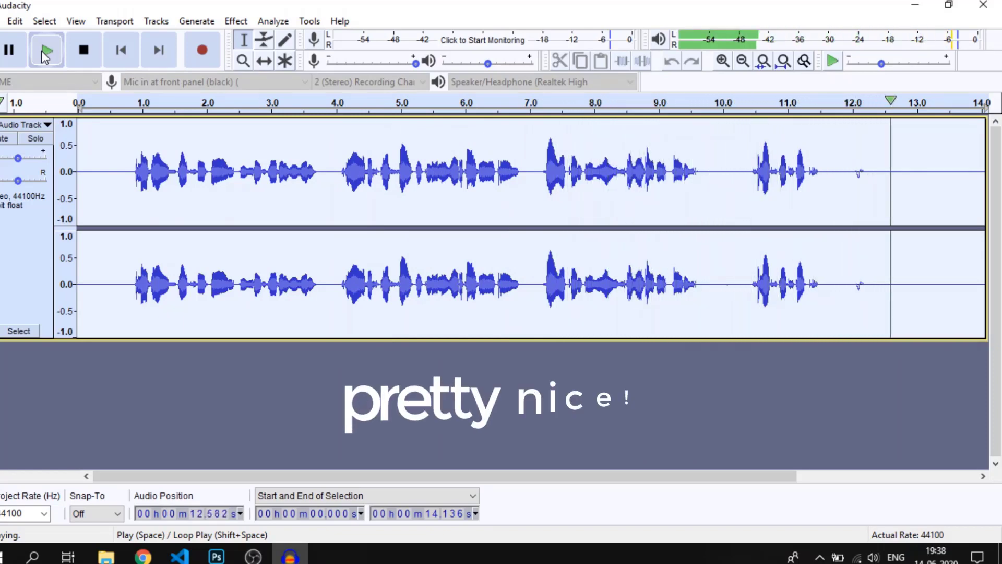
pyautogui.press('space')
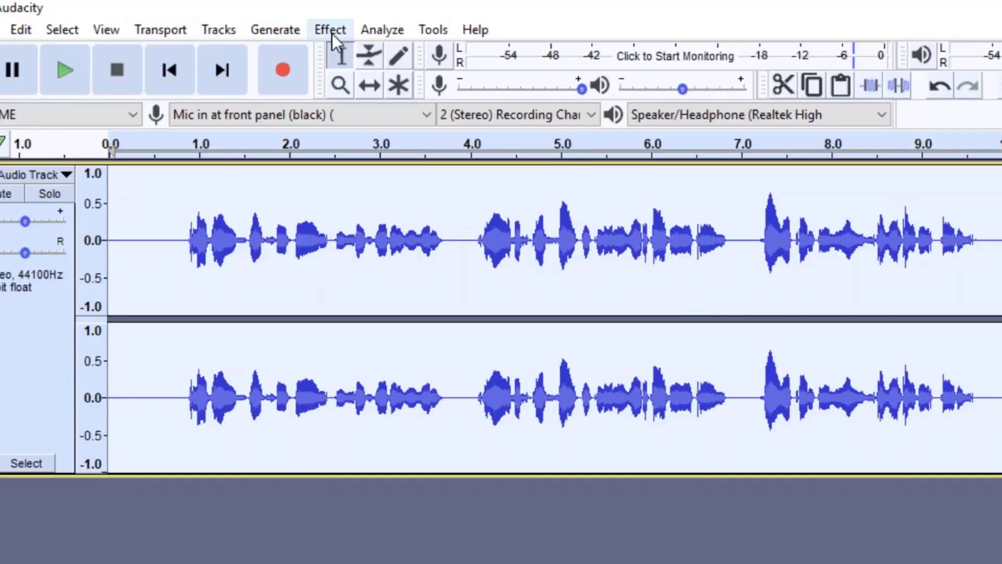
# Apply the Compressor with threshold -12 dB, noise floor -40 dB, ratio 3:1, attack 0.20 s and release 1.0 s, and play the recording
pyautogui.click(332, 32)
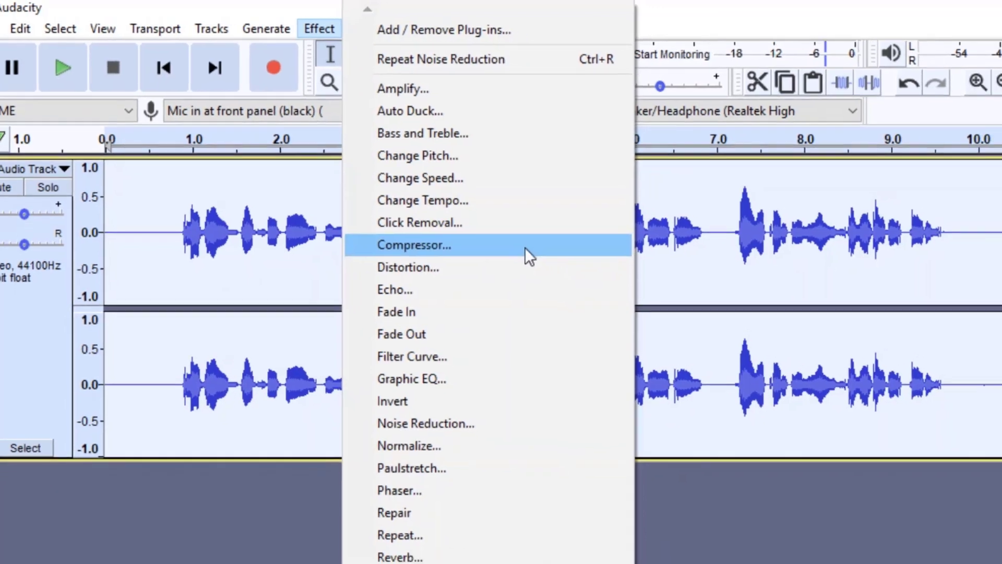
pyautogui.click(545, 256)
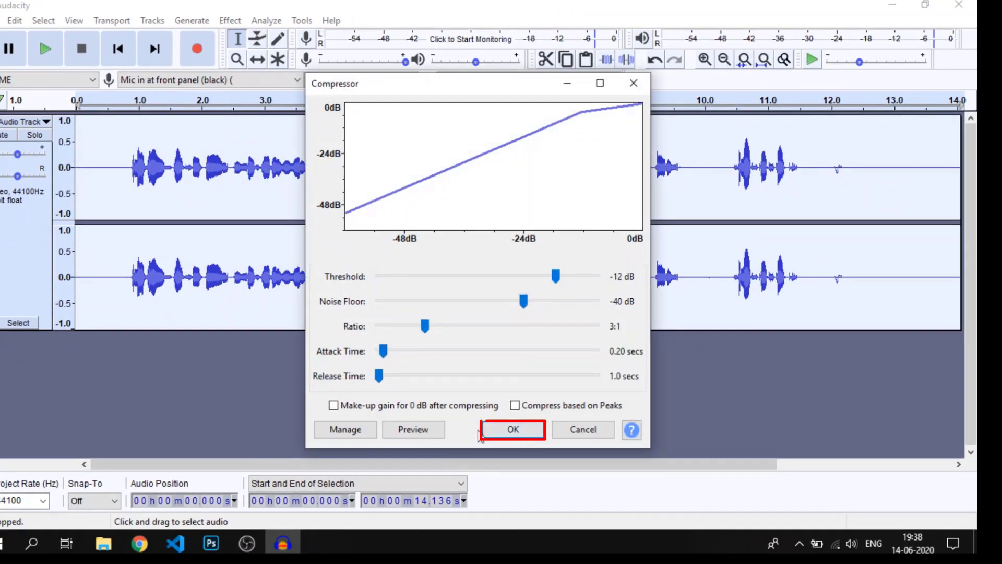
pyautogui.click(513, 430)
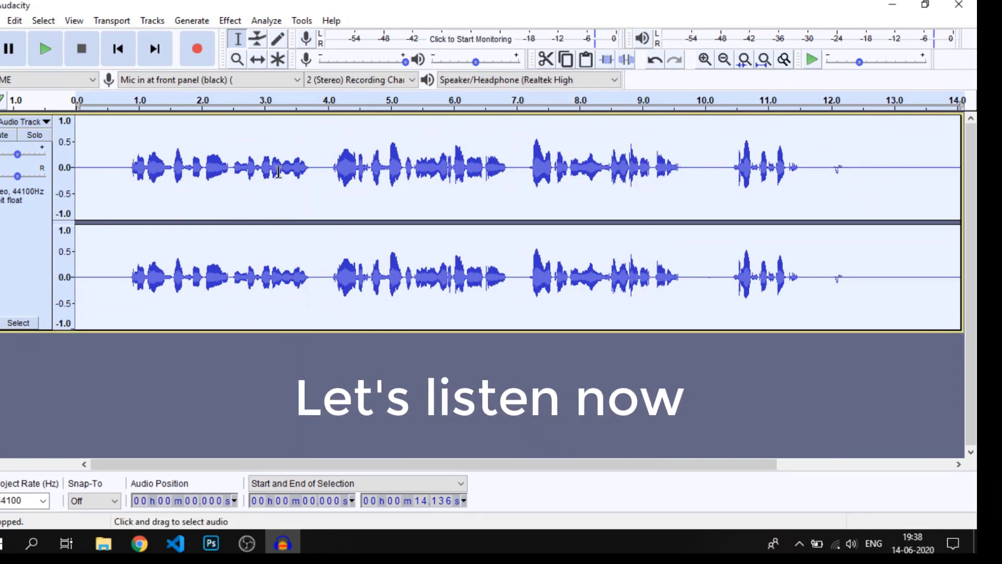
pyautogui.click(45, 52)
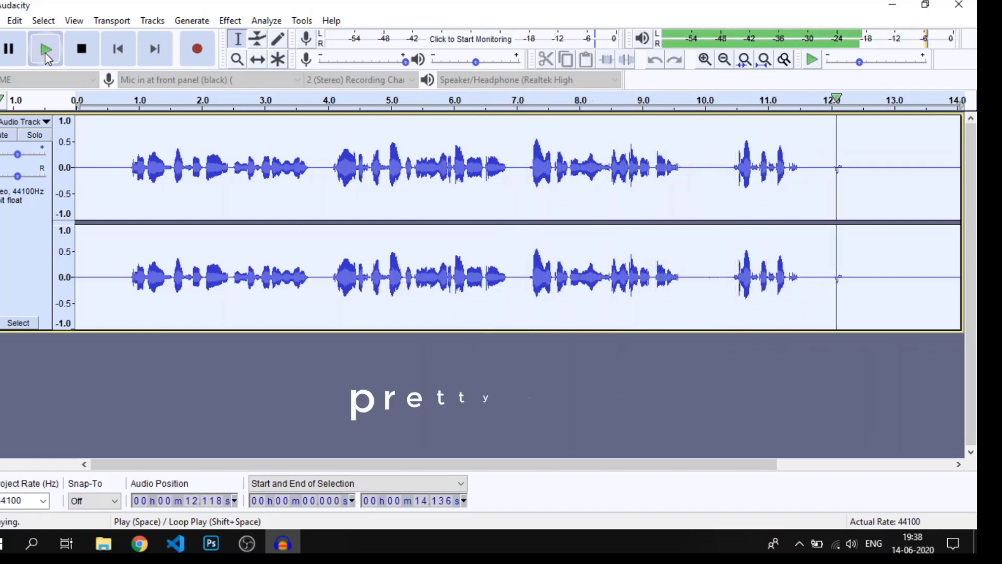
pyautogui.click(46, 52)
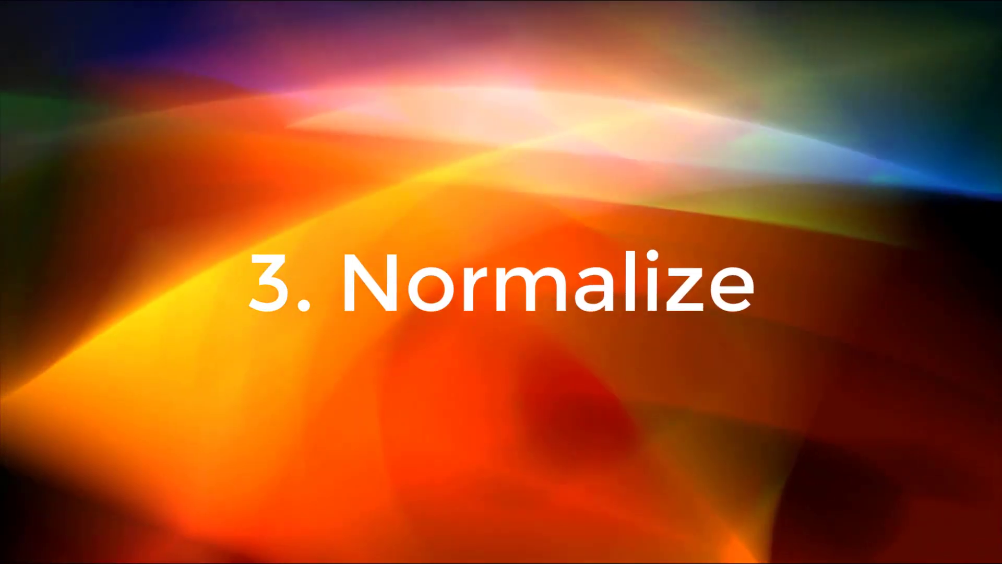
# Normalize the recording to a peak amplitude of -1.0 dB with DC offset removal, and play it back
pyautogui.click(303, 27)
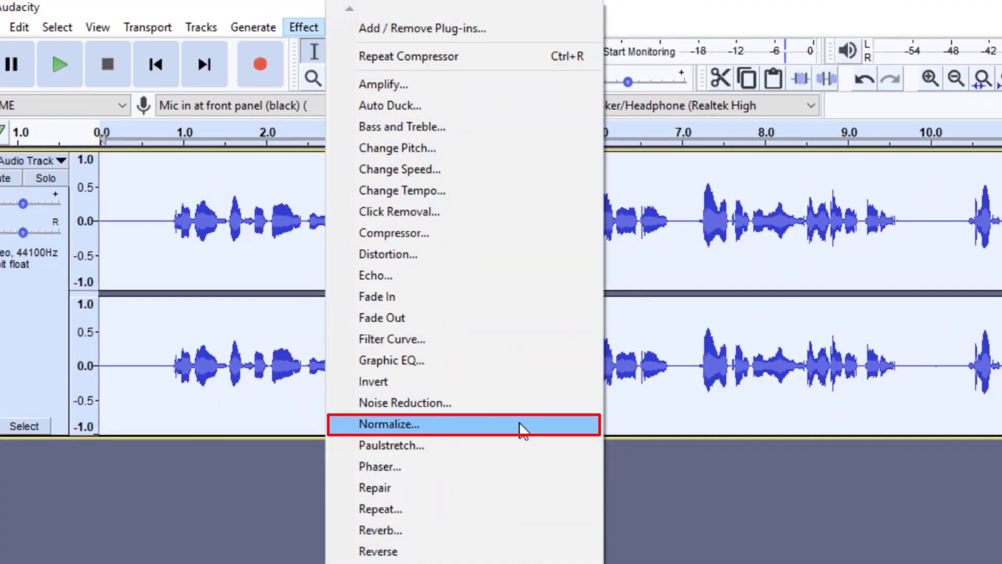
pyautogui.click(520, 424)
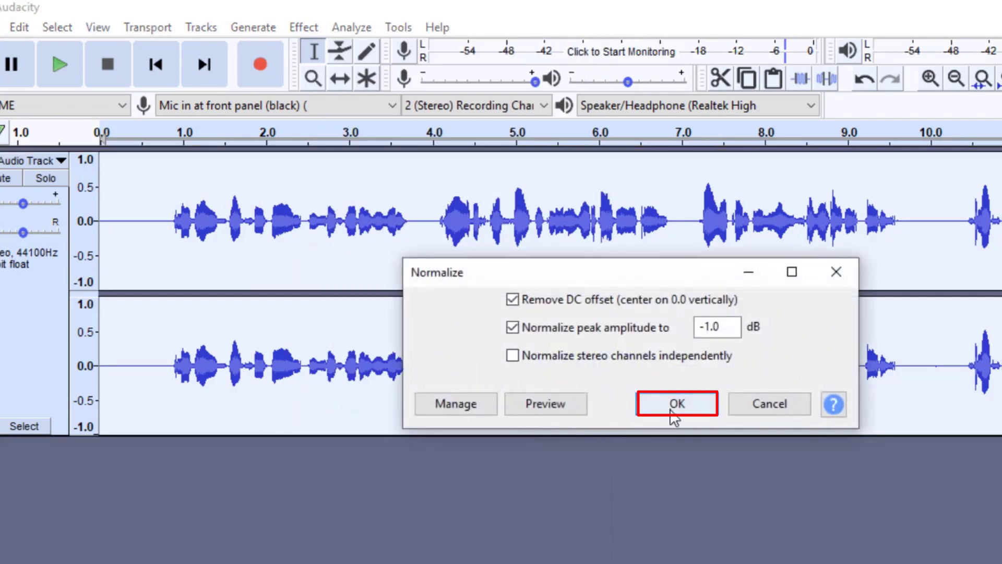
pyautogui.click(673, 406)
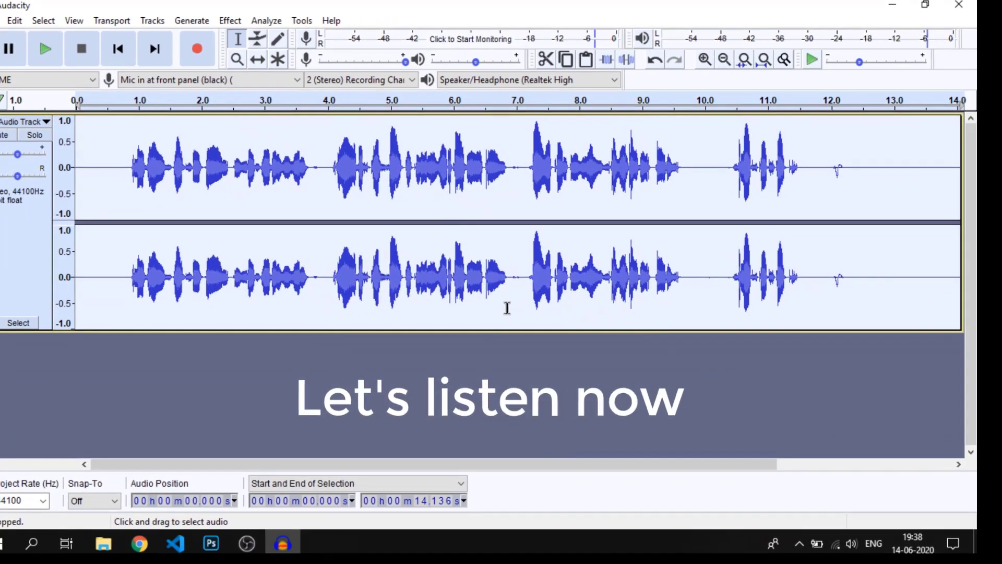
pyautogui.click(50, 46)
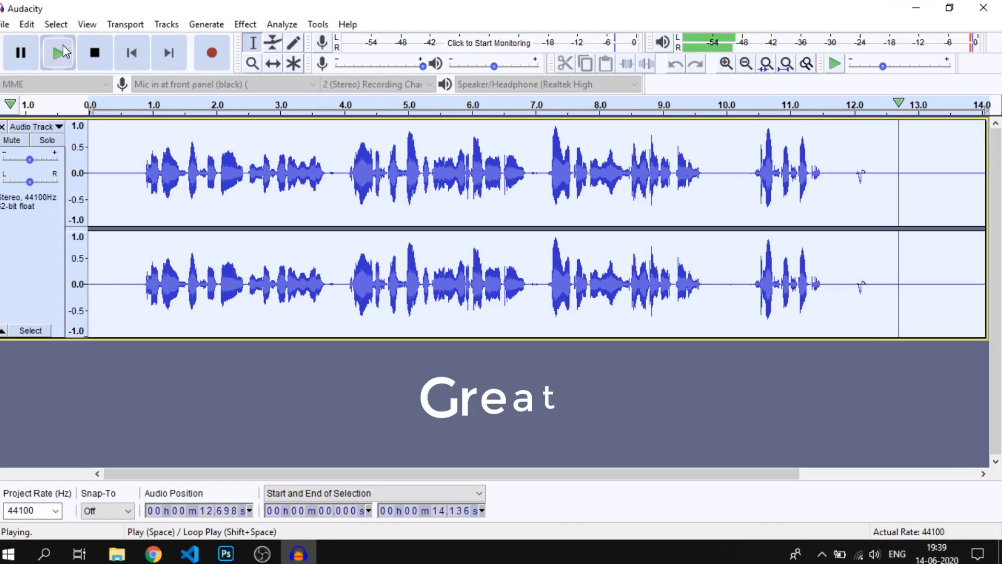
pyautogui.press('space')
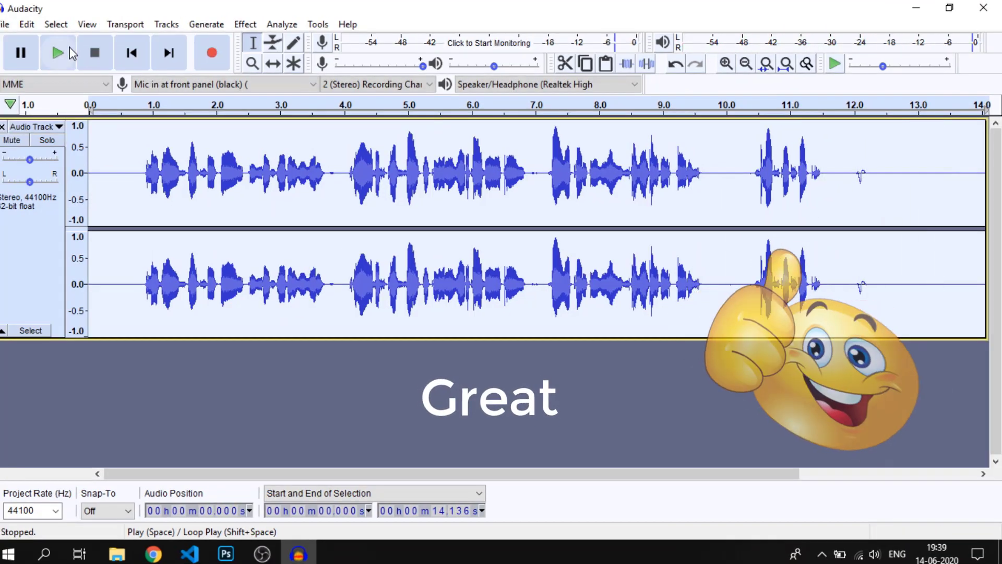
# Start exporting the recording as an MP3 and name the file final_audio.mp3
pyautogui.click(4, 24)
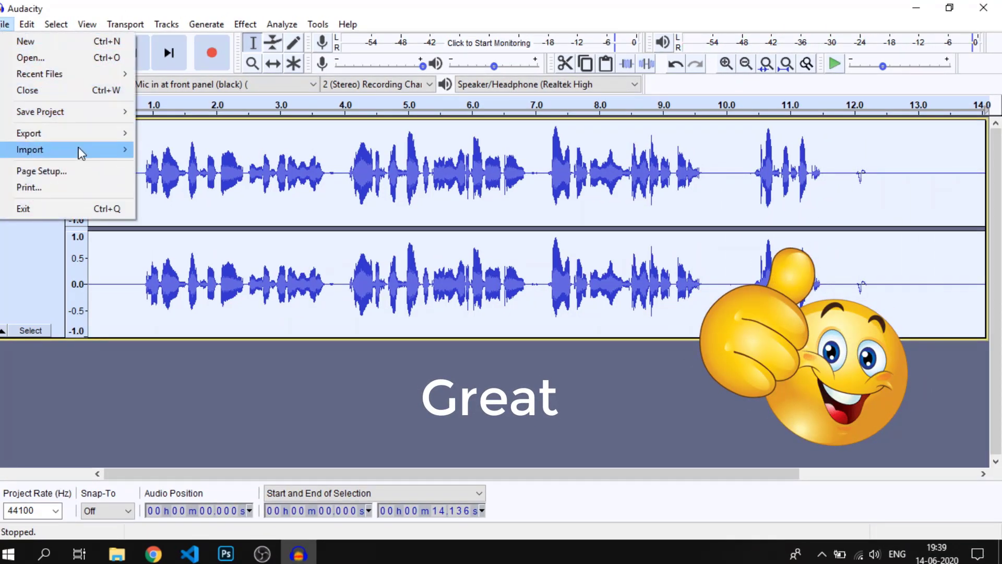
pyautogui.moveTo(78, 134)
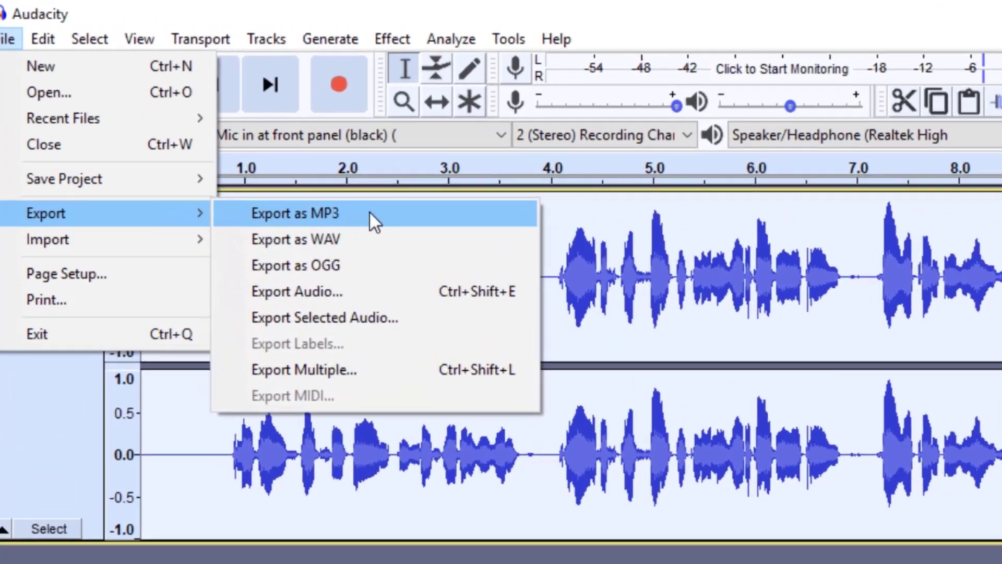
pyautogui.click(371, 214)
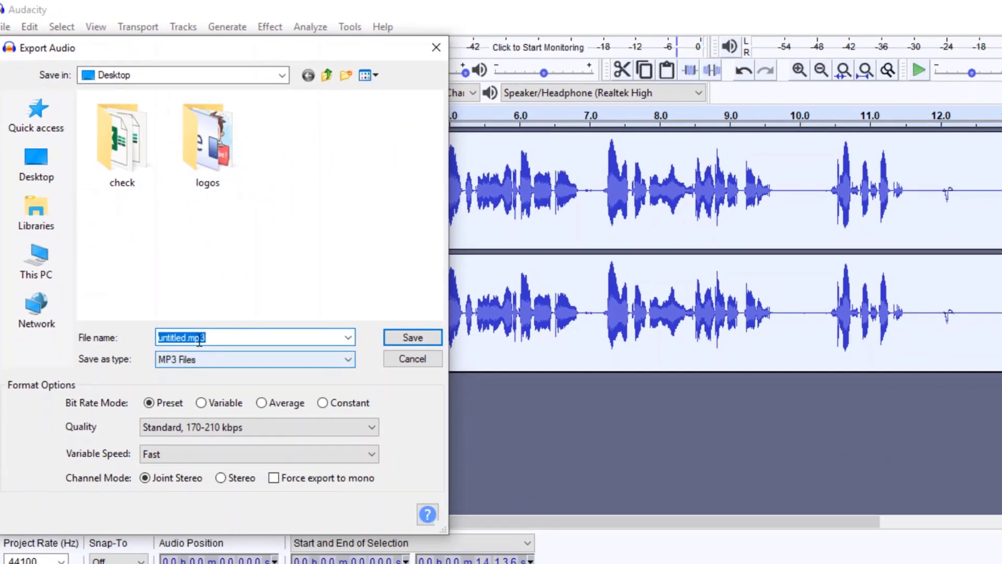
pyautogui.click(198, 339)
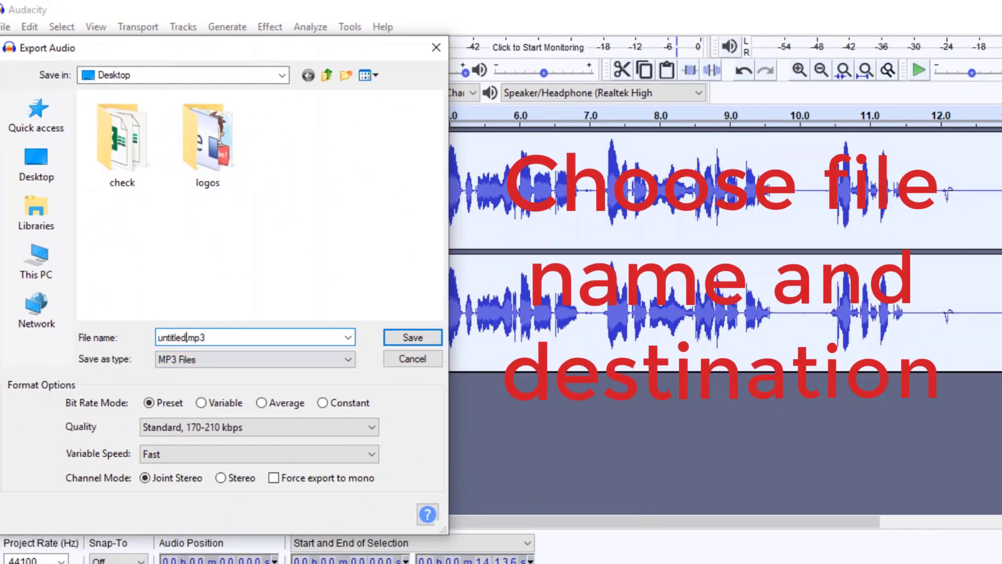
pyautogui.press('BackSpace')
pyautogui.press('BackSpace')
pyautogui.press('BackSpace')
pyautogui.press('BackSpace')
pyautogui.press('BackSpace')
pyautogui.press('BackSpace')
pyautogui.press('BackSpace')
pyautogui.press('BackSpace')
pyautogui.press('BackSpace')
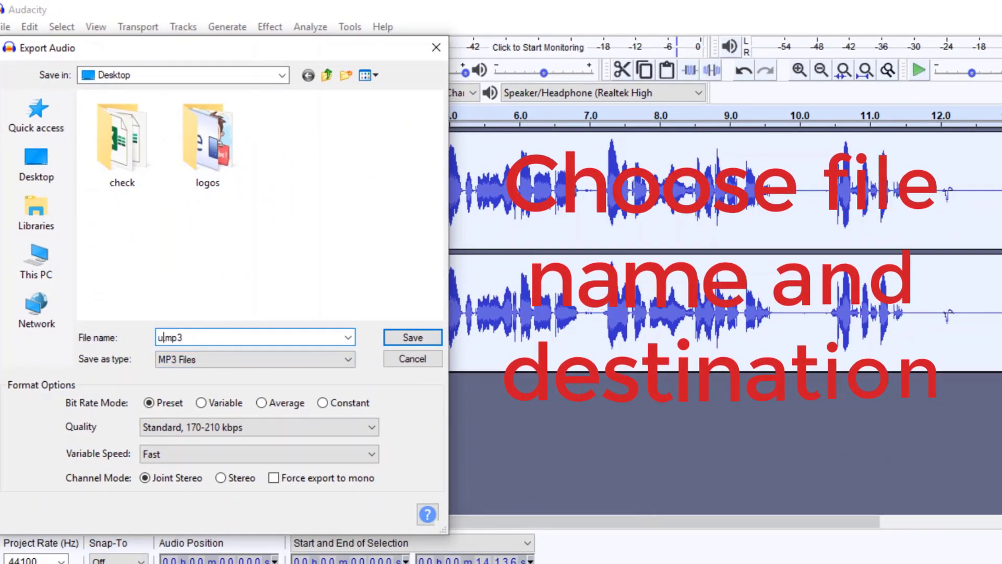
pyautogui.write('final.')
pyautogui.press('BackSpace')
pyautogui.write('_audio')
pyautogui.write('.')
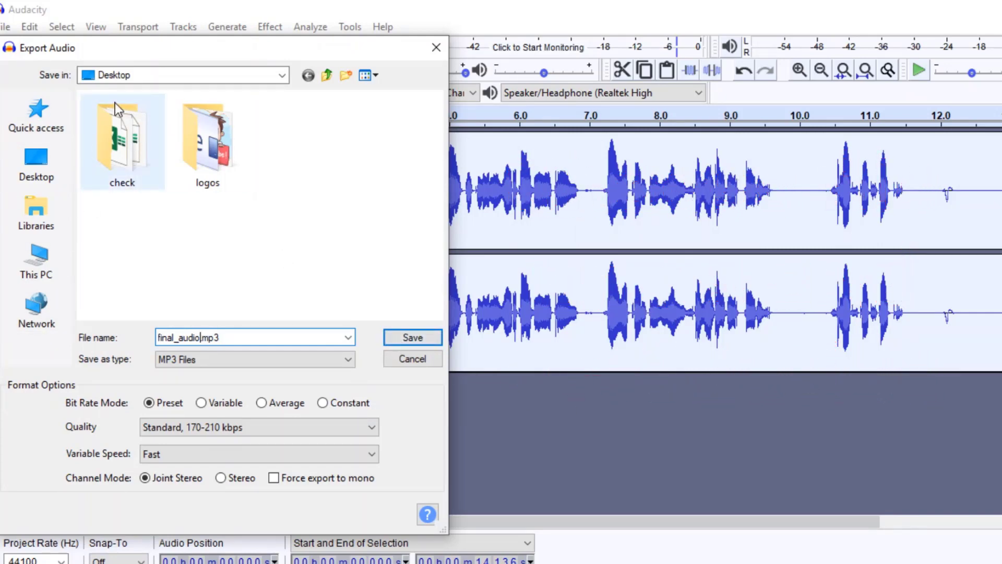
# Save the MP3 export to the Desktop with all metadata tags left blank
pyautogui.click(419, 341)
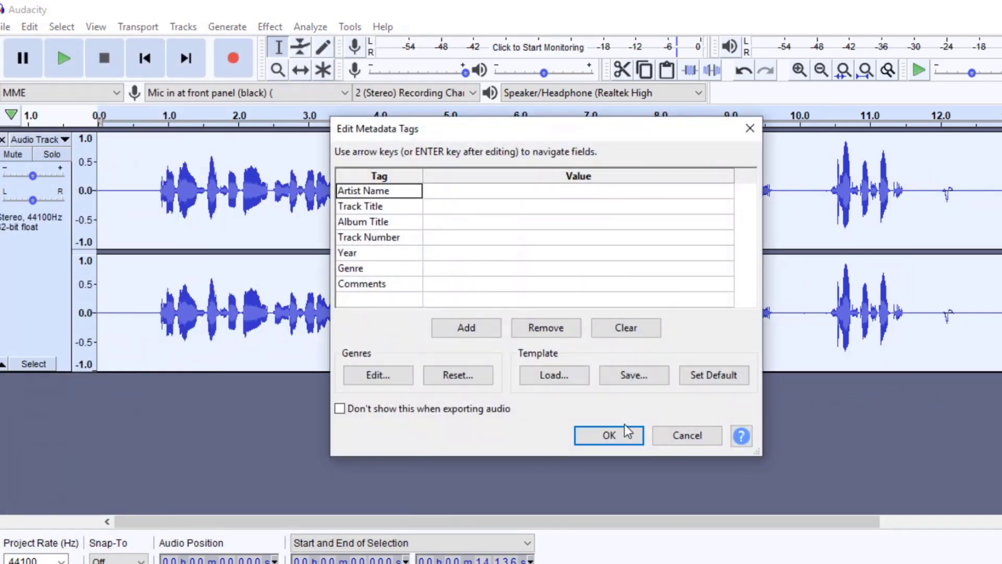
pyautogui.click(459, 191)
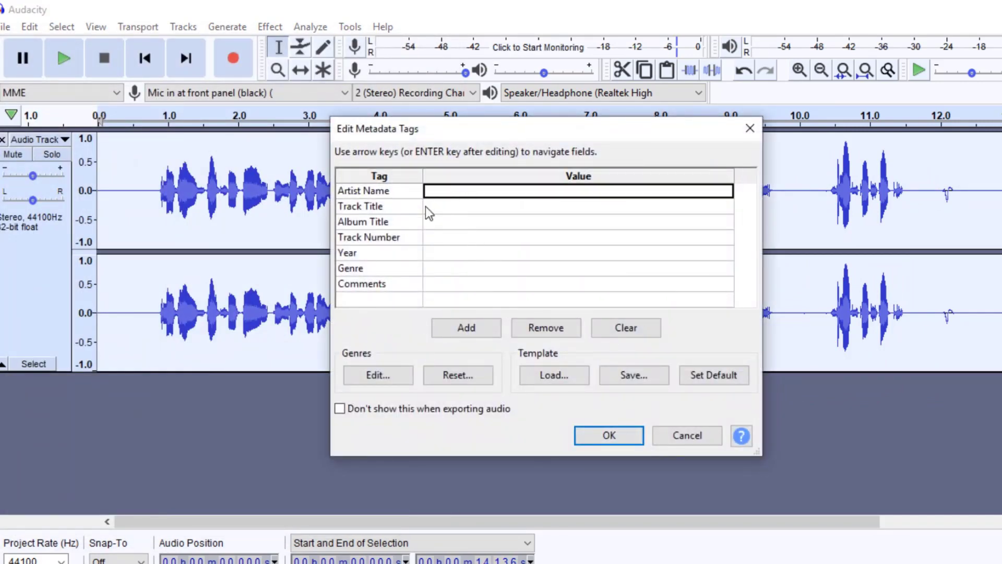
pyautogui.click(621, 444)
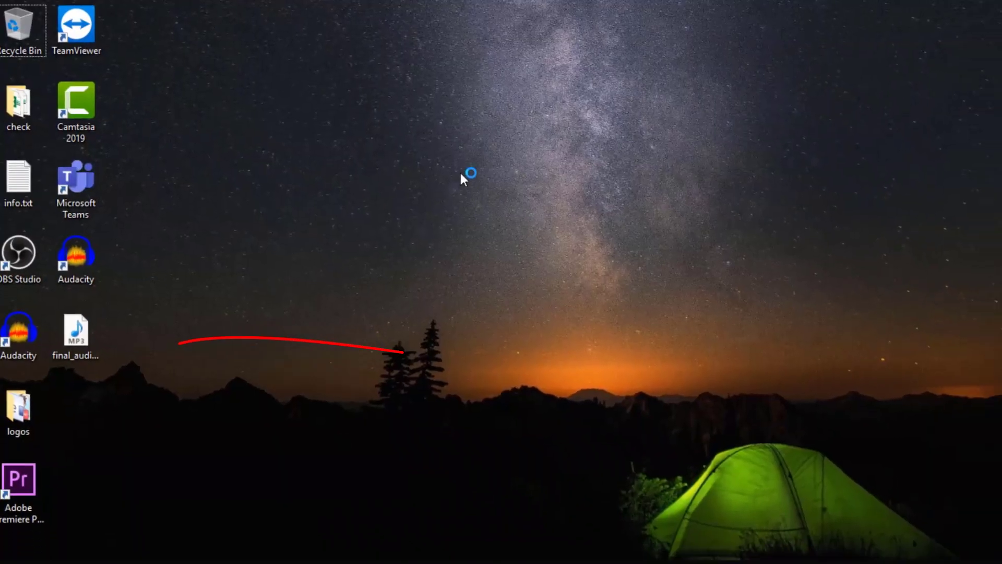
# Refresh the Windows desktop and open the exported final_audio.mp3 to listen to it
pyautogui.rightClick(432, 162)
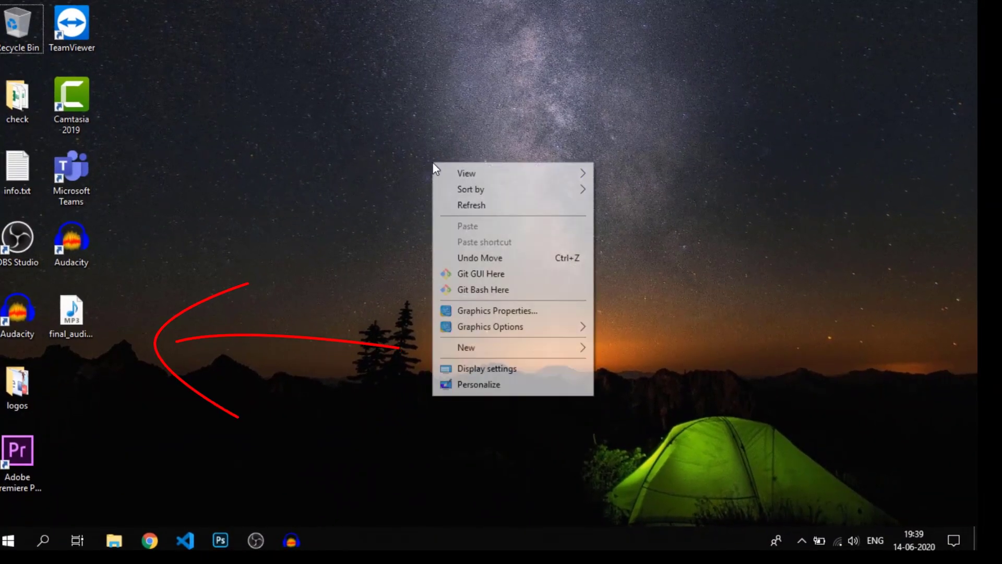
pyautogui.click(467, 213)
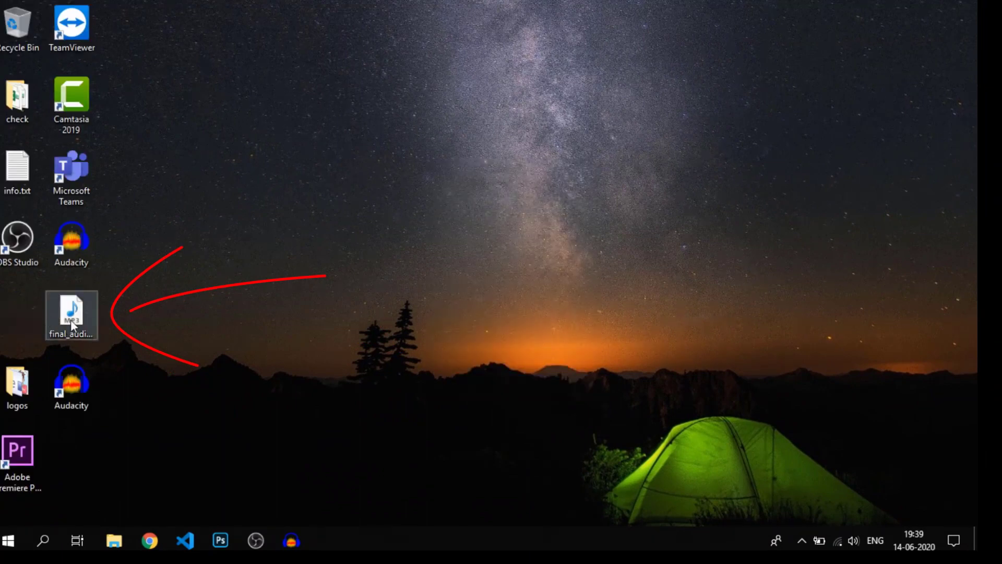
pyautogui.click(89, 317)
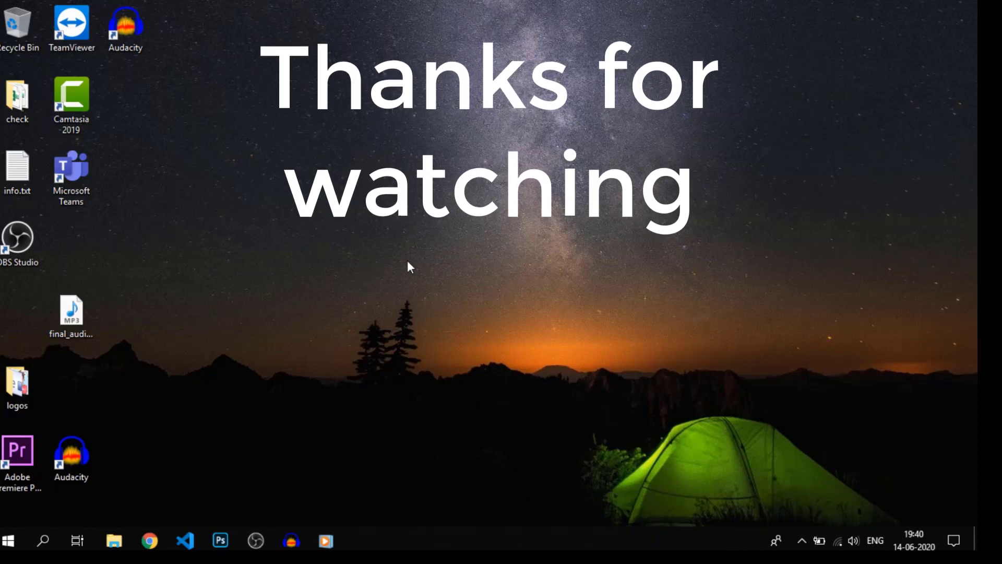
pyautogui.click(63, 319)
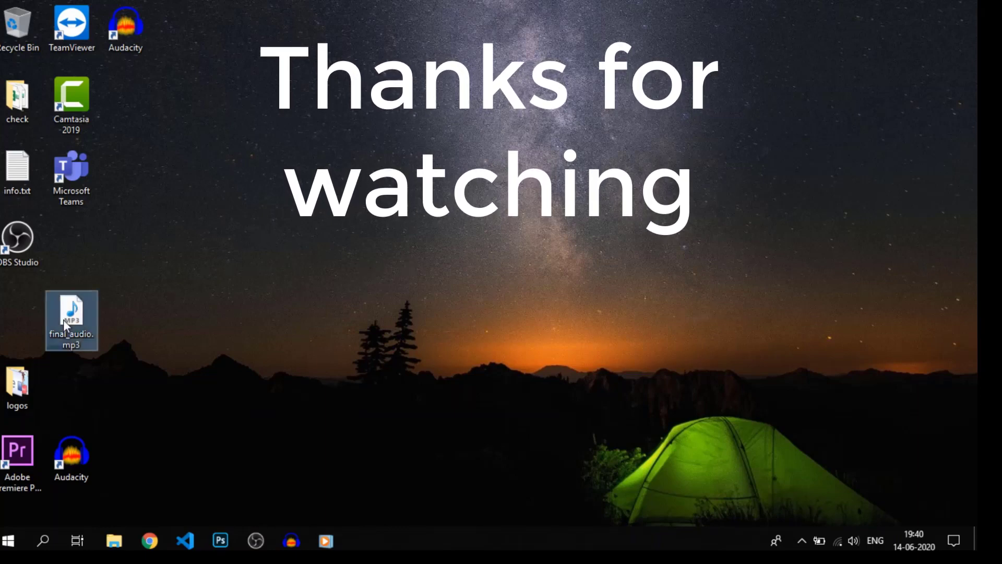